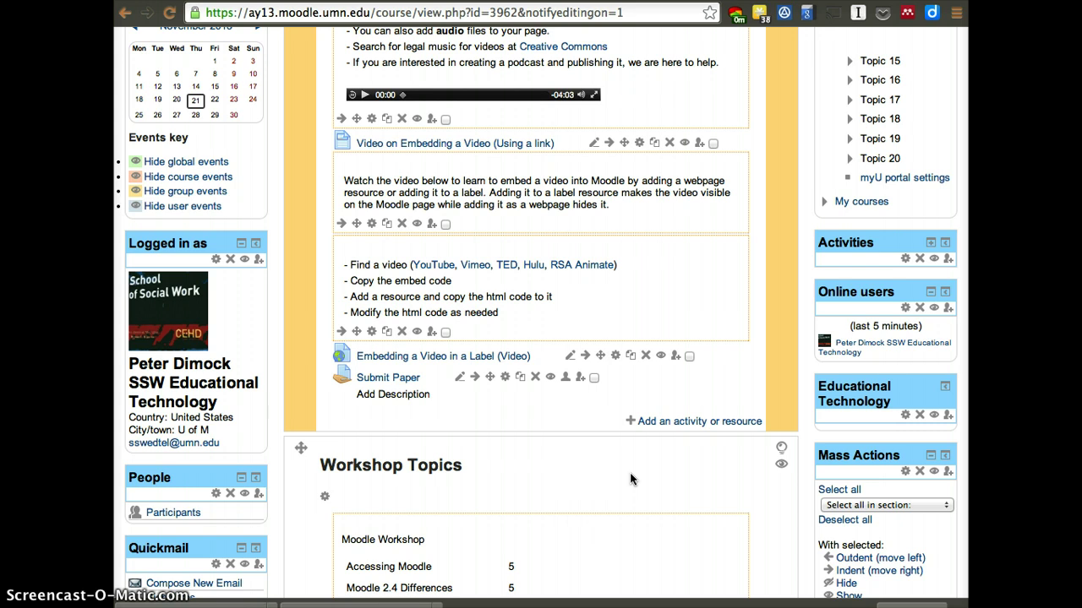
- Add a new Turnitin Assignment activity to the course page
scroll(714, 359, up, 10)
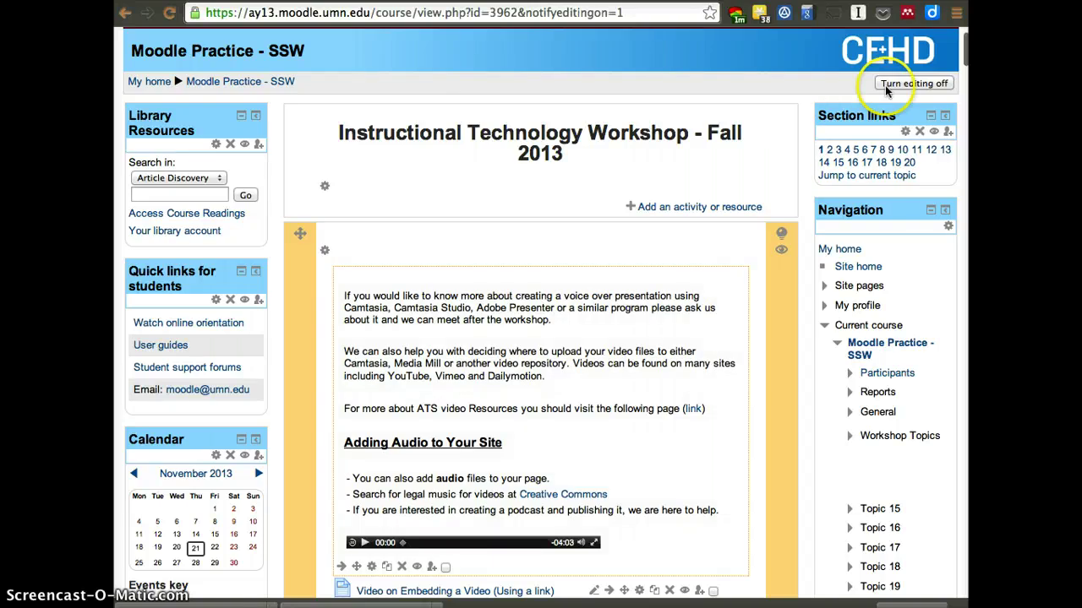
scroll(761, 218, down, 10)
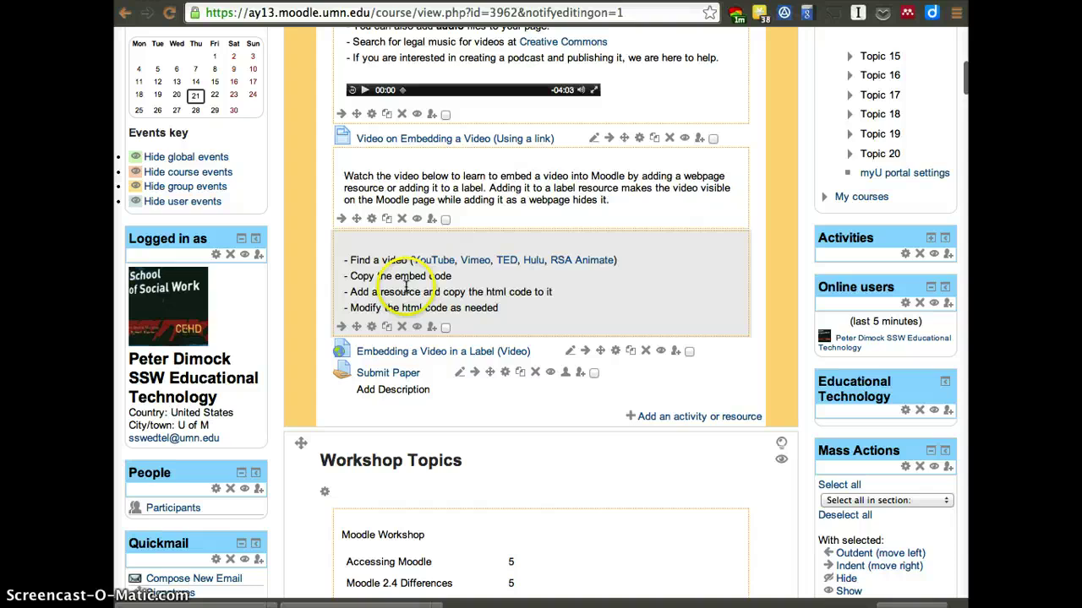
click(678, 423)
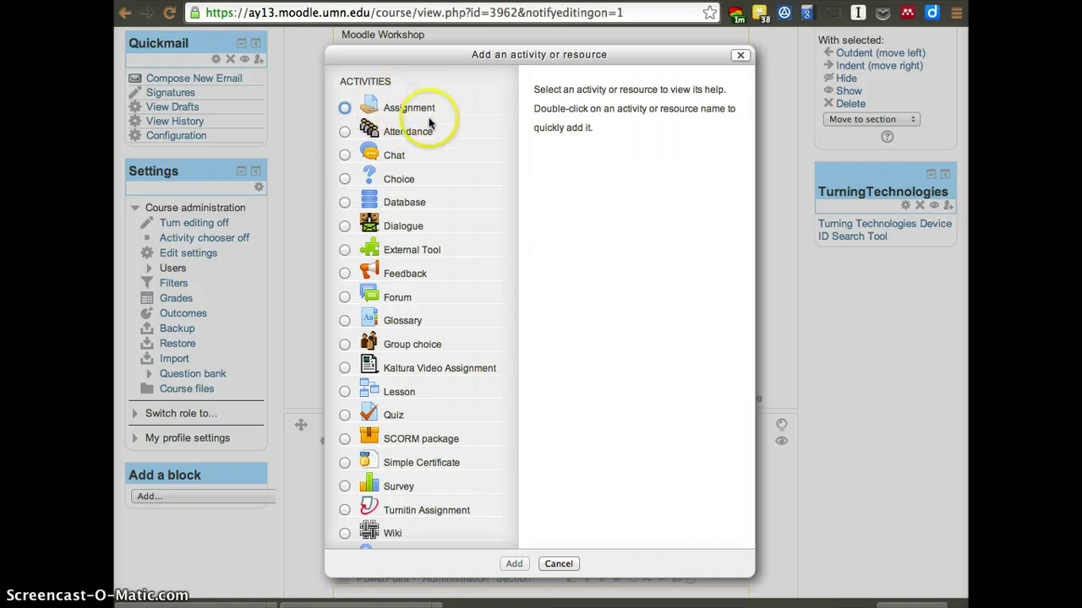
scroll(365, 454, down, 2)
click(345, 436)
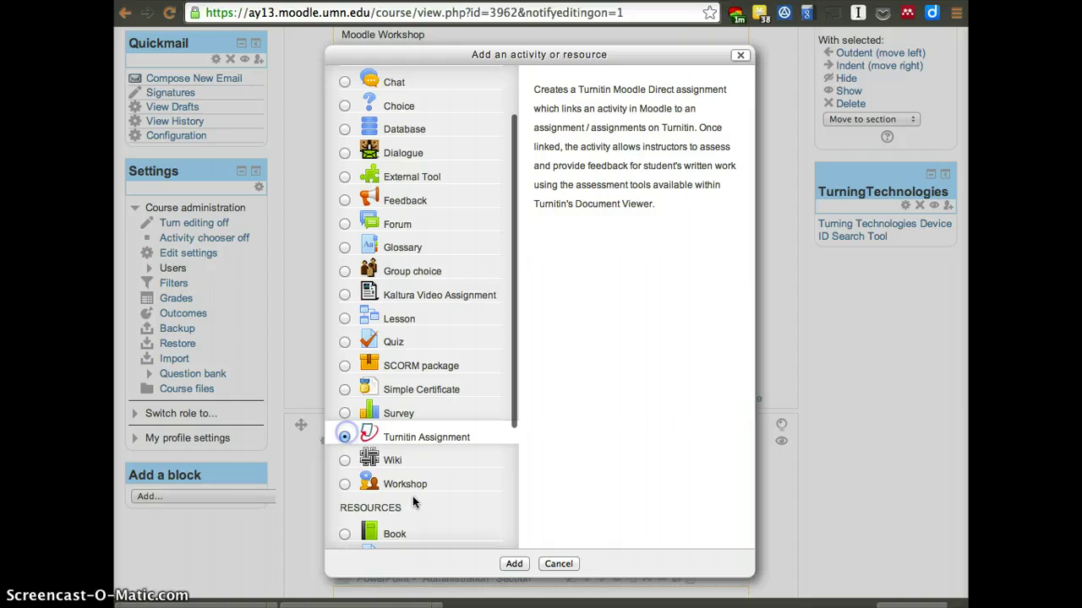
click(512, 564)
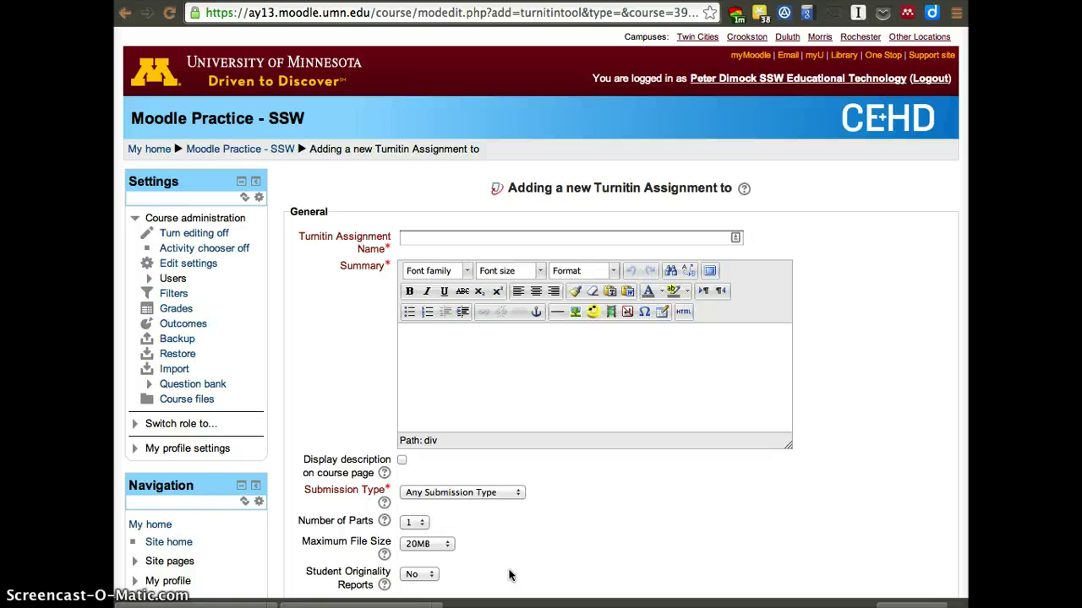
- Name the assignment "Test - Turnitin" and enter "Turnitin activity" as its summary
click(455, 239)
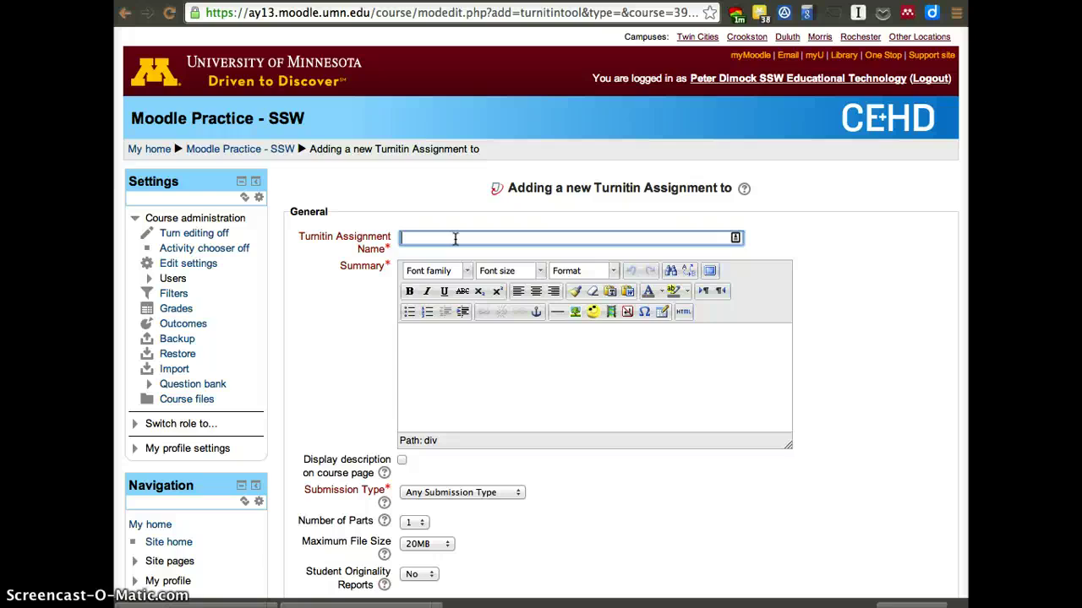
text(Test - Turnitin)
click(482, 417)
text(Turn I)
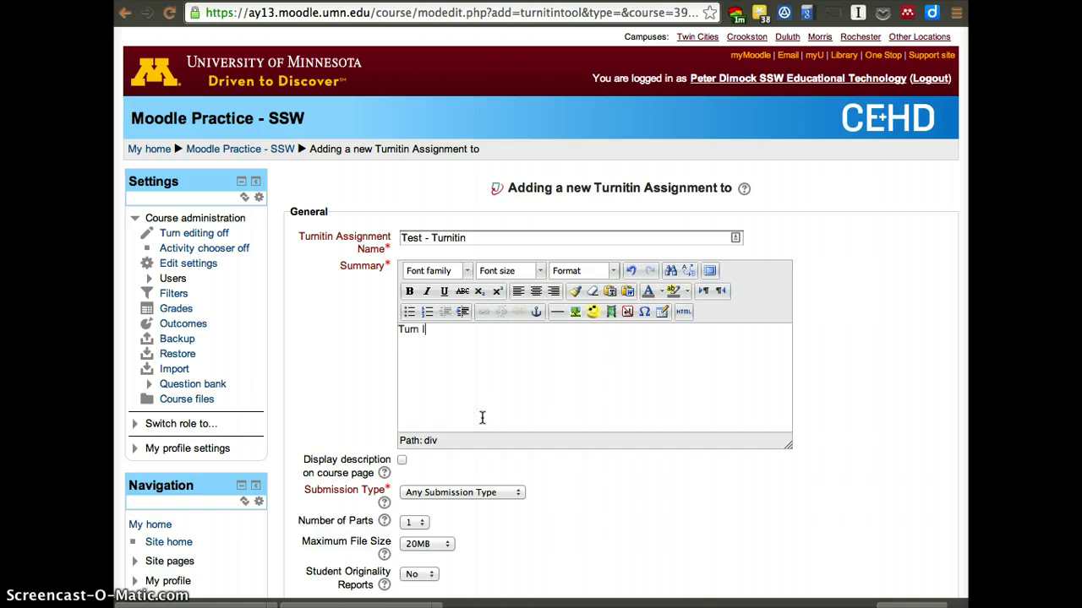
key(BackSpace)
text(itin activity)
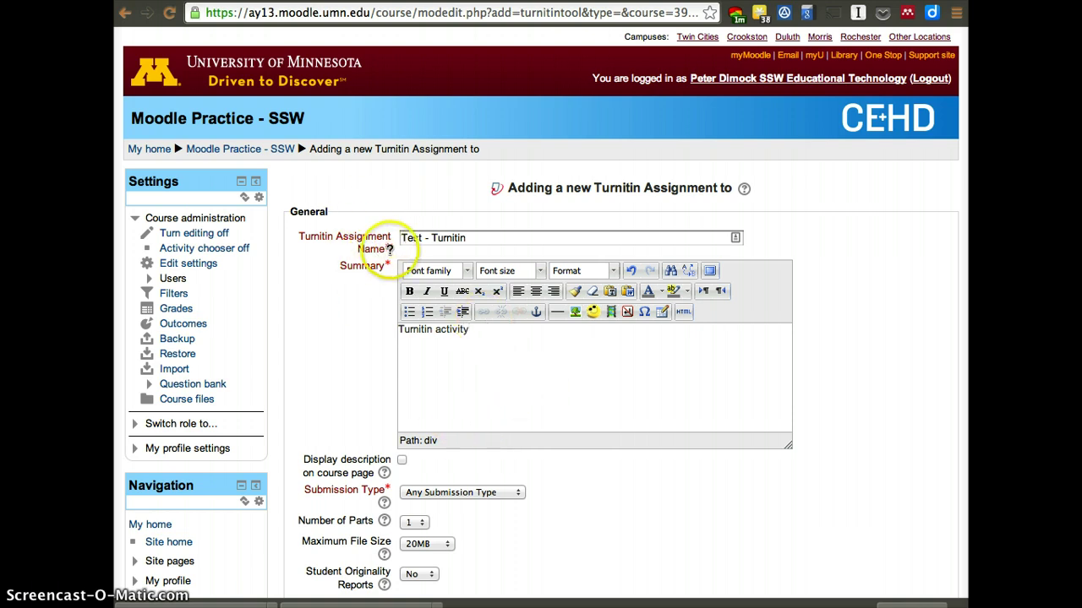
click(490, 241)
click(513, 372)
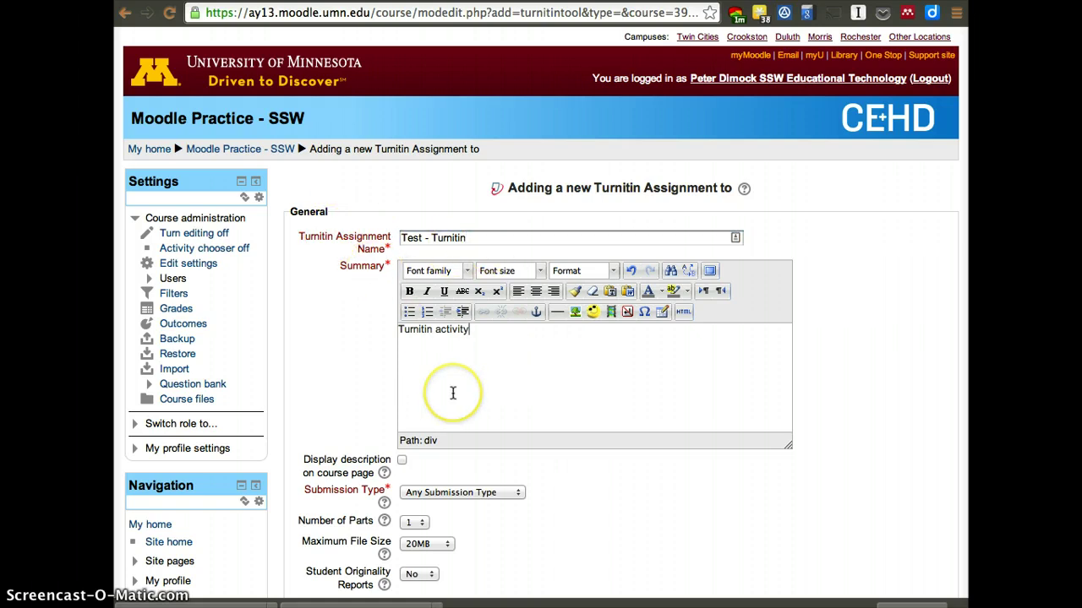
- Set the assignment's submission type to File Upload
scroll(452, 392, down, 5)
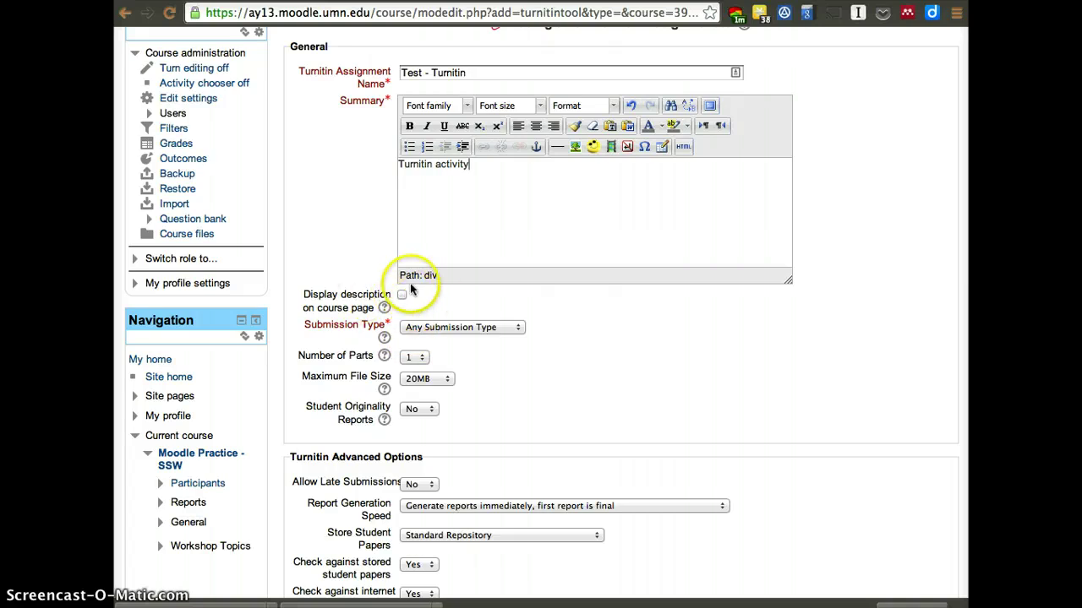
click(428, 330)
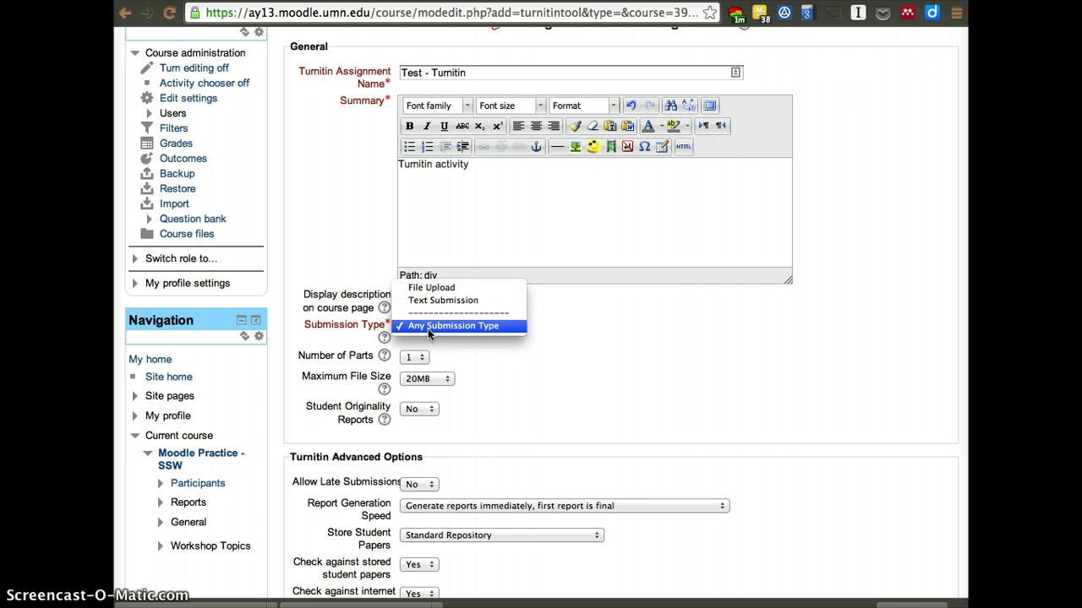
click(440, 288)
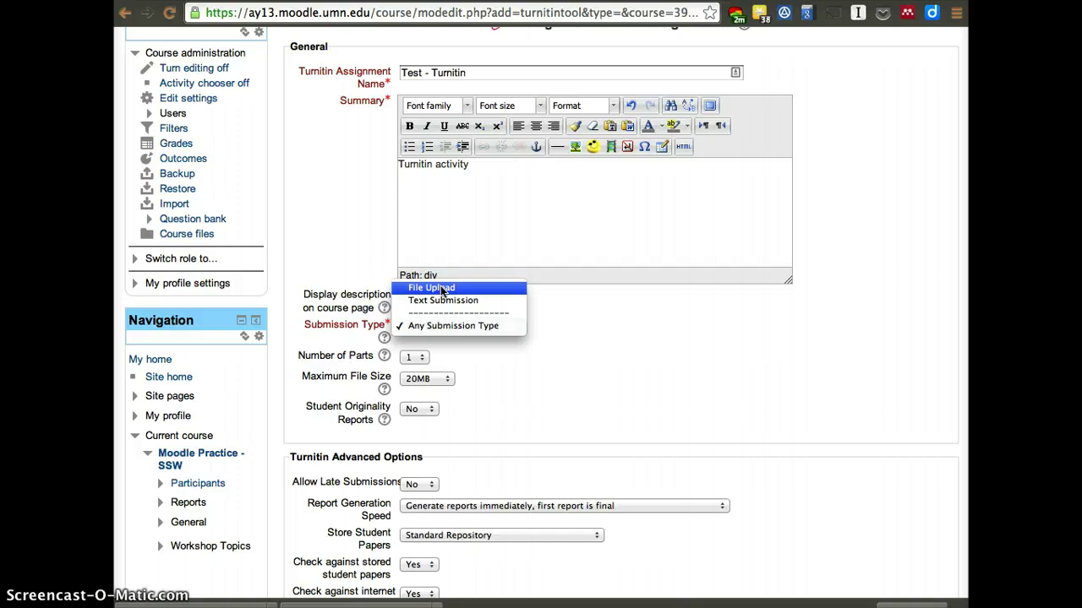
click(440, 287)
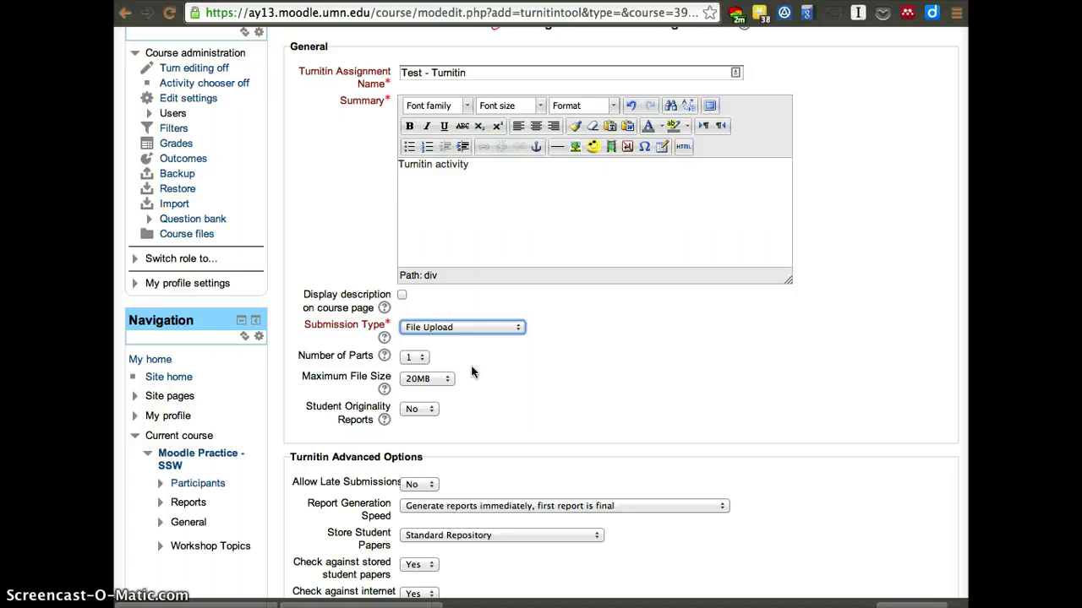
- Check which values are offered for the number of parts and the maximum file size
click(412, 357)
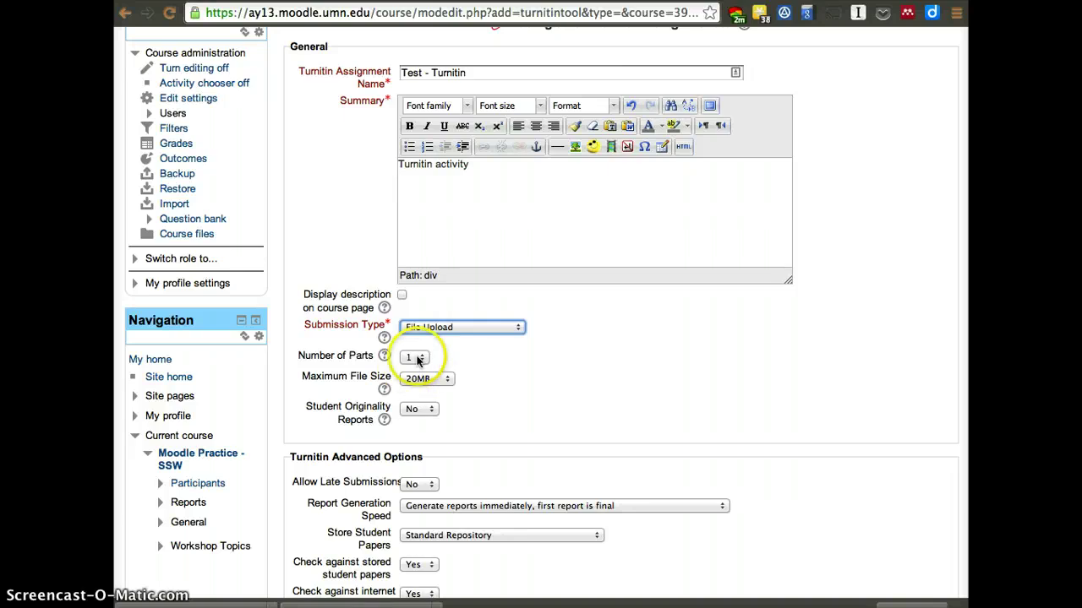
click(459, 370)
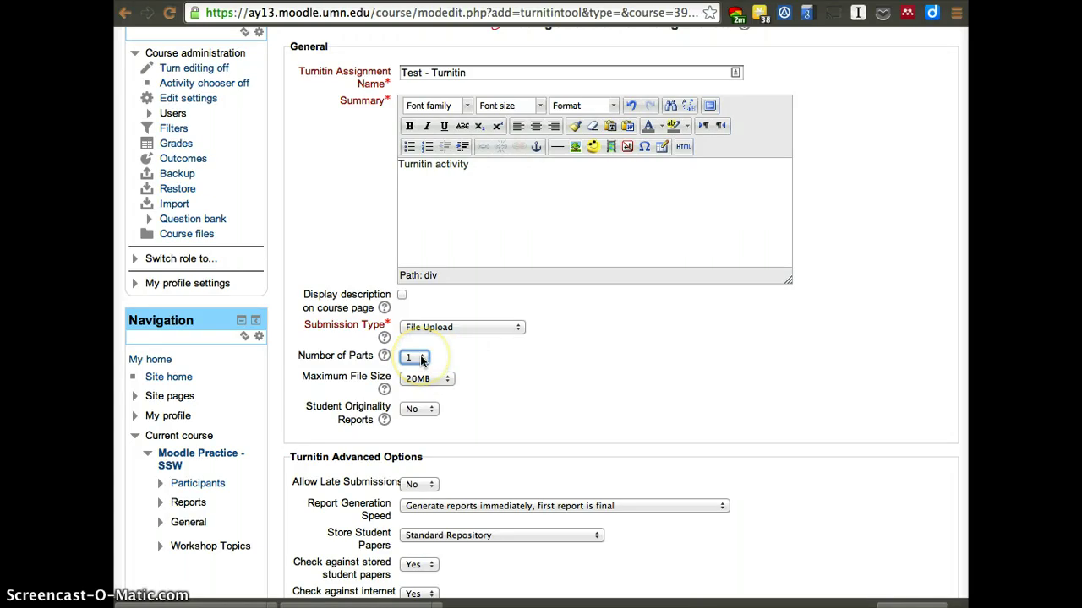
click(422, 359)
click(502, 362)
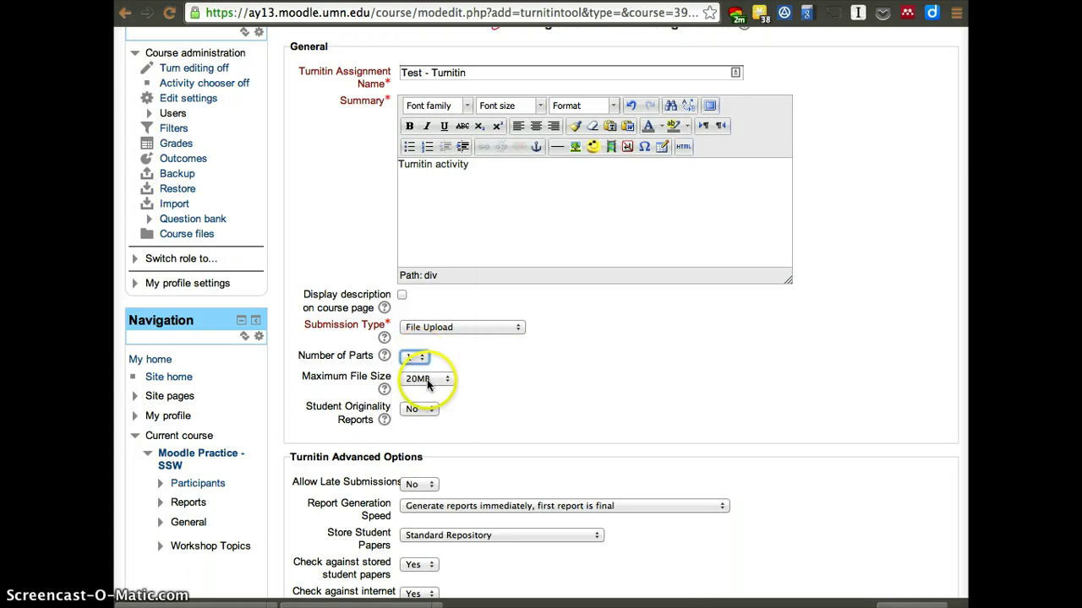
click(428, 379)
click(520, 346)
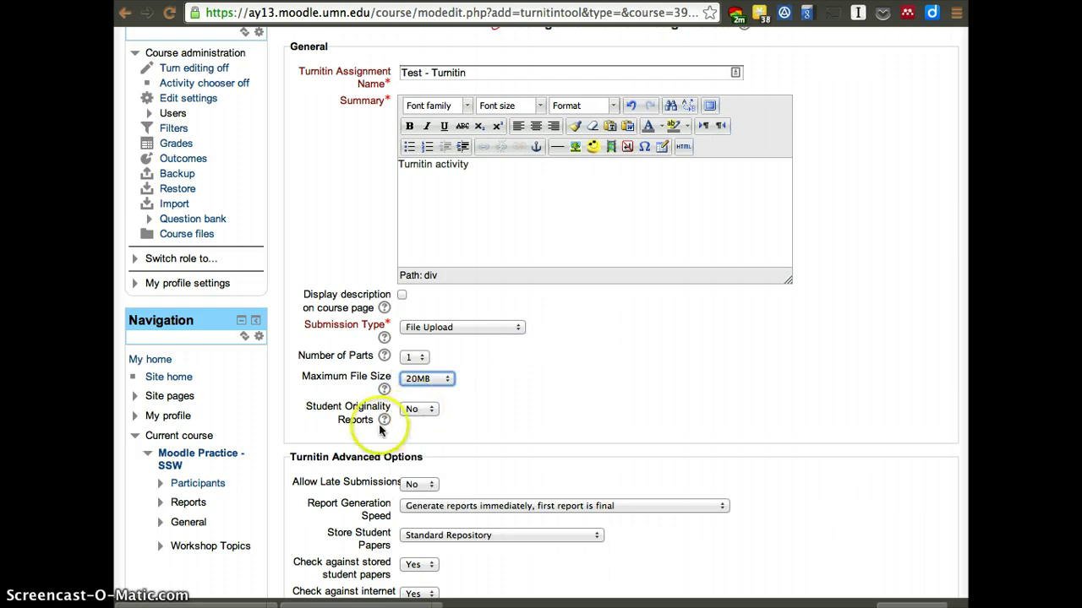
- Set Student Originality Reports to Yes and read the help text for that setting
click(425, 411)
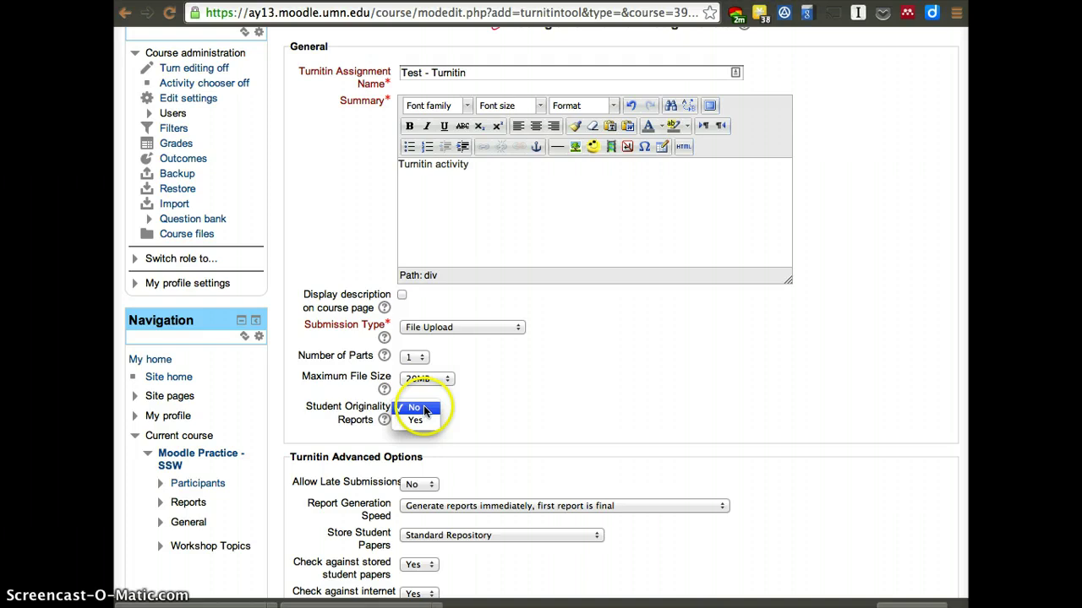
click(423, 422)
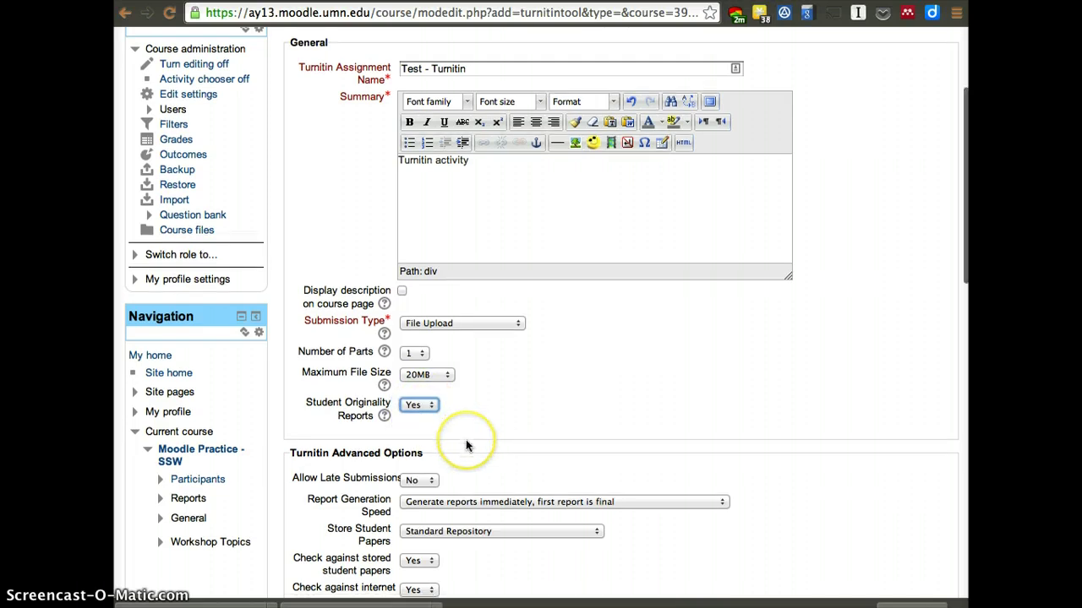
scroll(466, 439, down, 2)
click(384, 338)
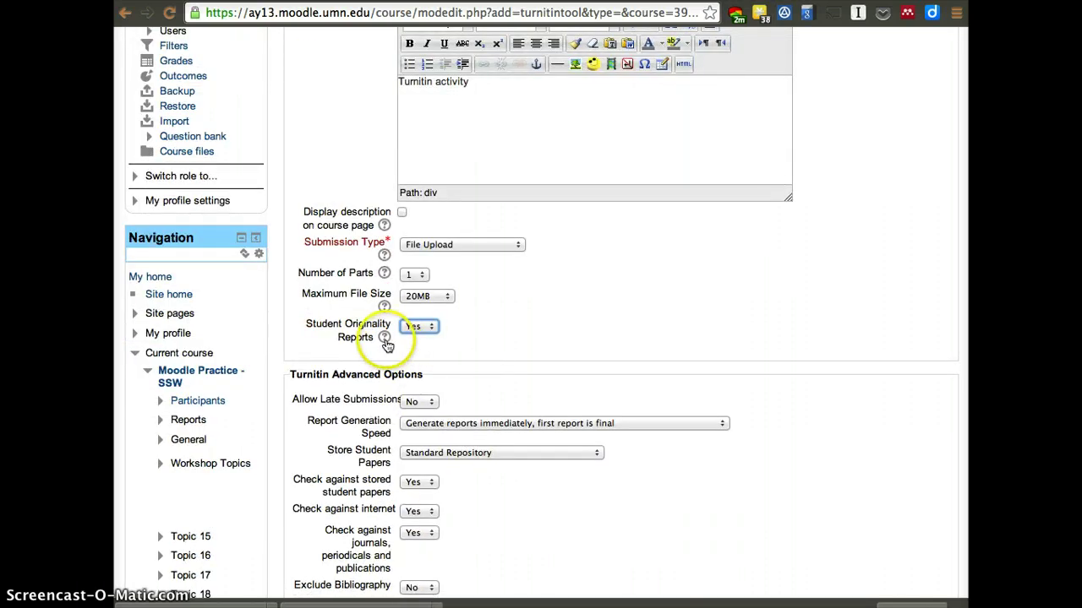
click(548, 421)
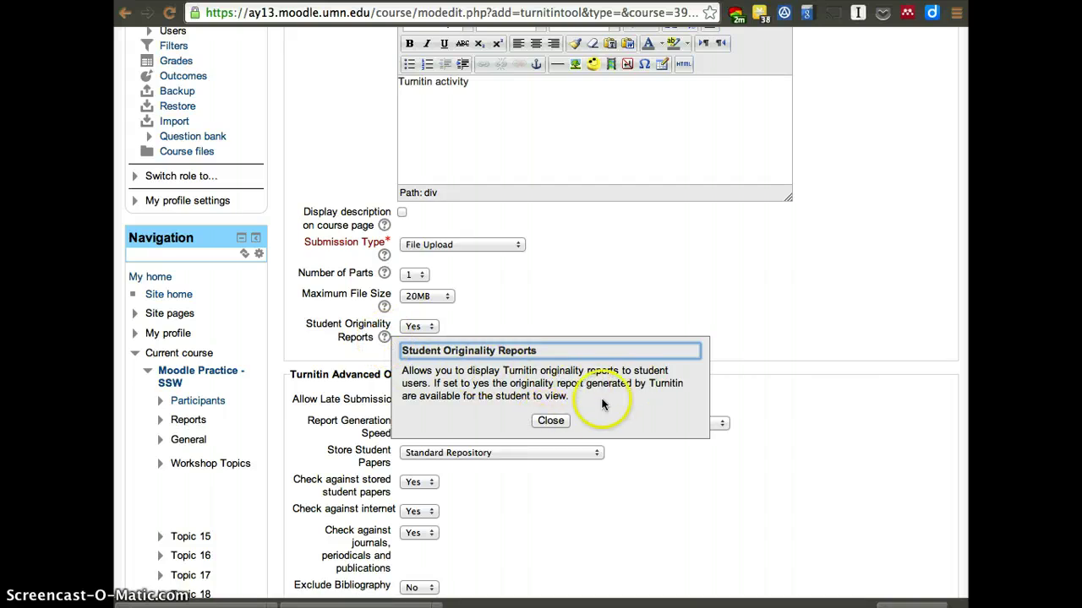
click(554, 421)
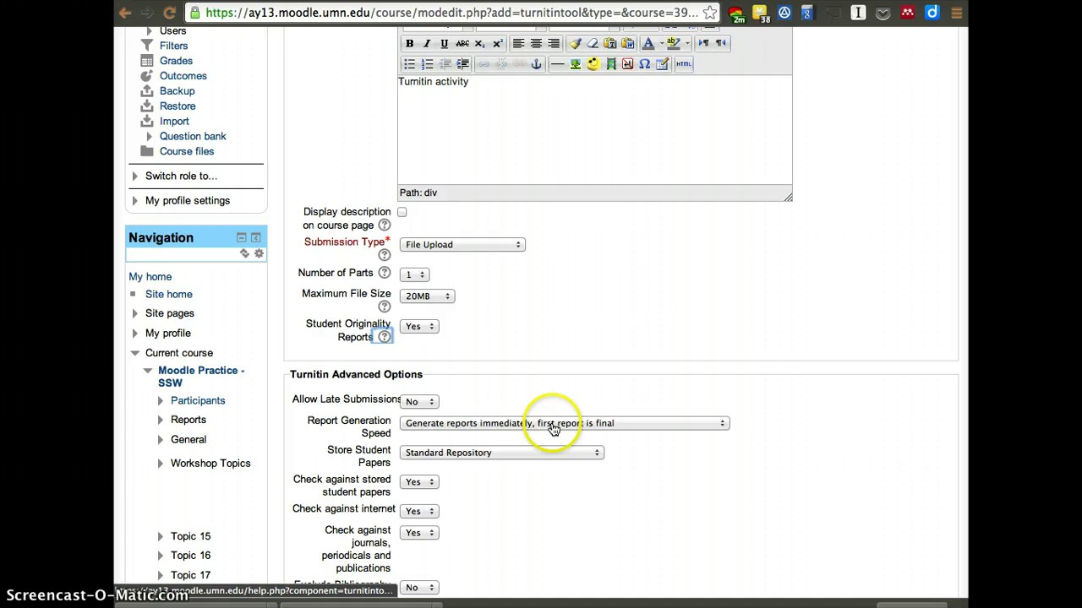
- Allow late submissions and set report generation to immediate, with reports that can be overwritten until the due date
click(427, 403)
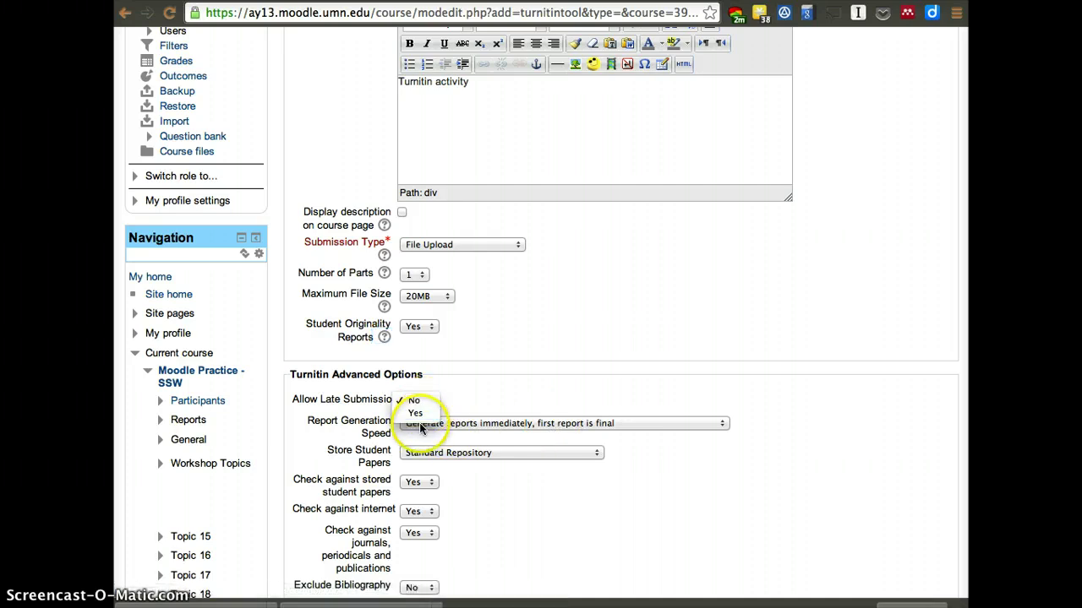
click(416, 415)
scroll(516, 480, down, 3)
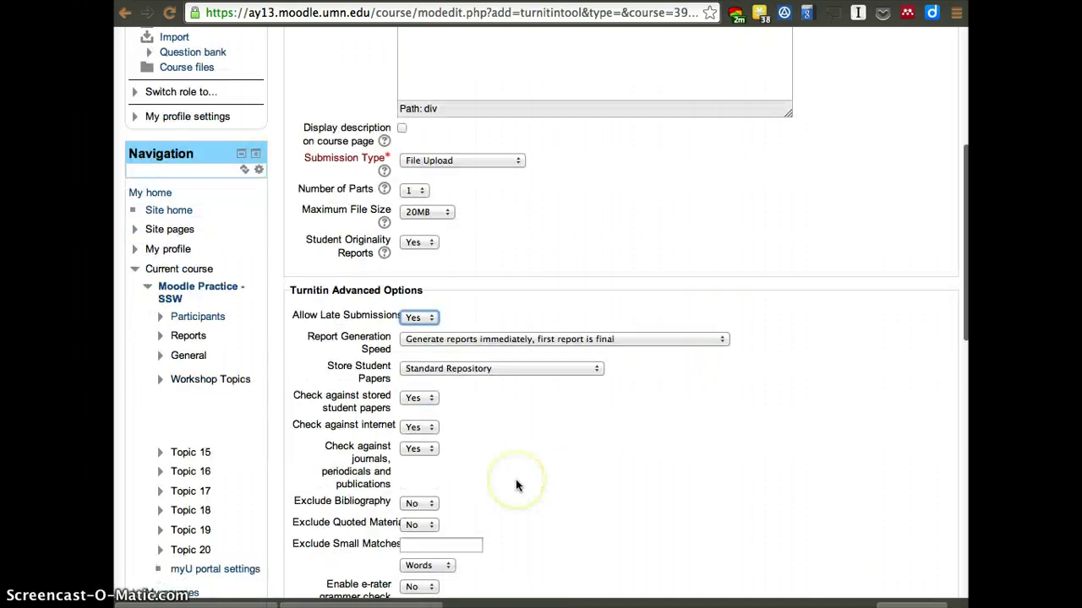
click(544, 341)
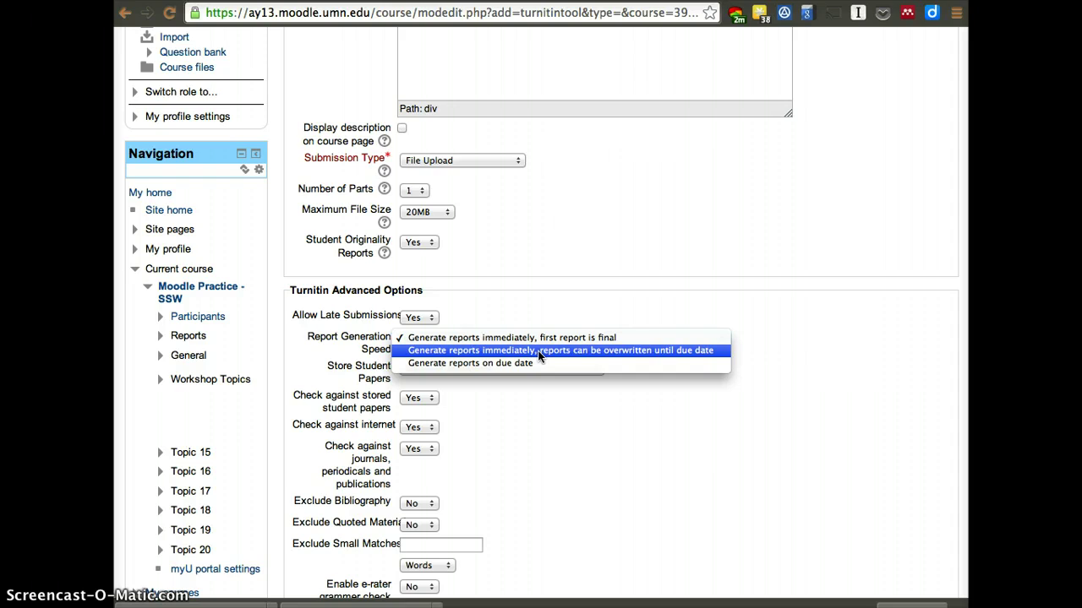
click(539, 351)
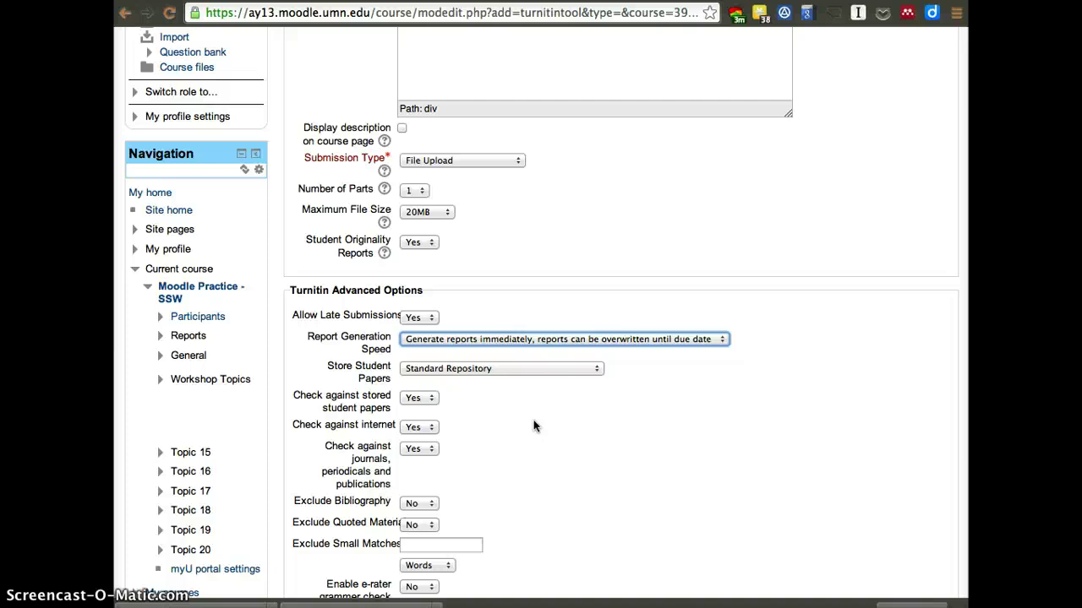
- Review the paper storage, source-check and exclusion settings, including the choices for Exclude Bibliography
click(513, 447)
scroll(513, 448, down, 3)
click(410, 442)
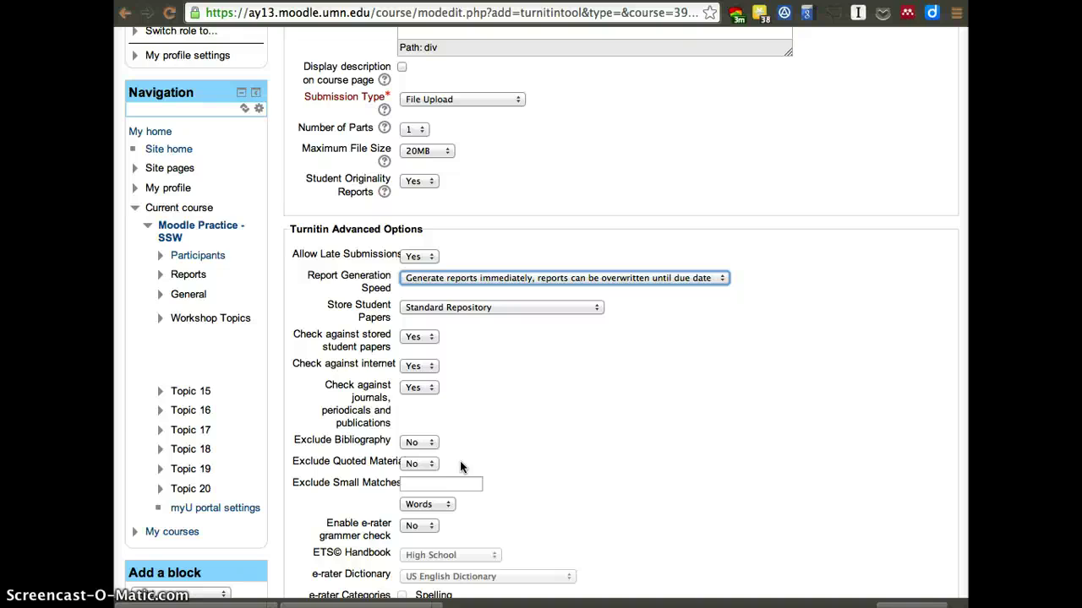
scroll(461, 465, down, 2)
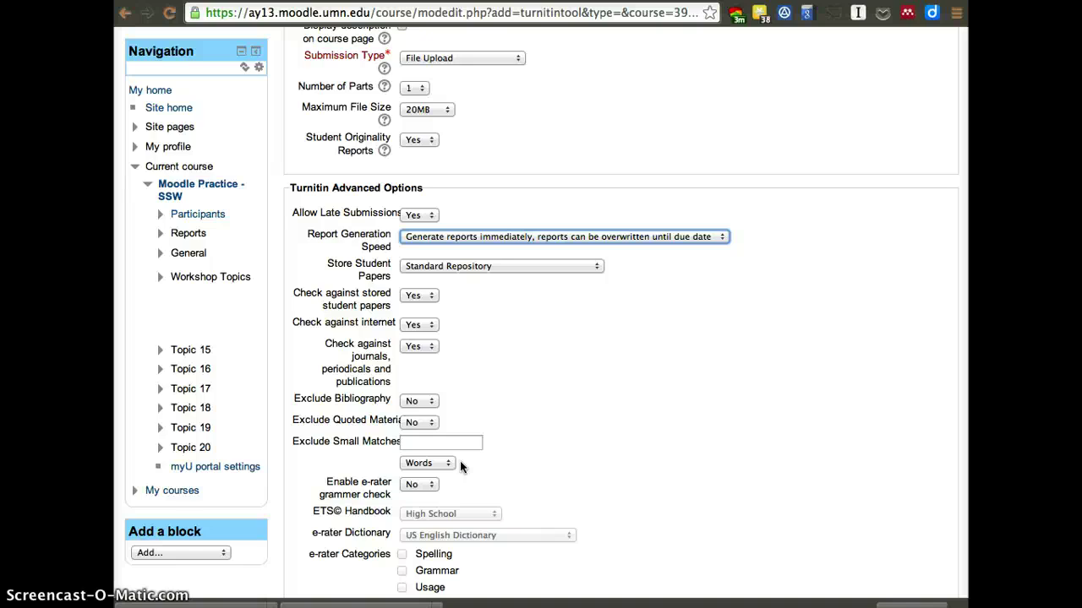
scroll(519, 524, down, 1)
scroll(519, 523, down, 3)
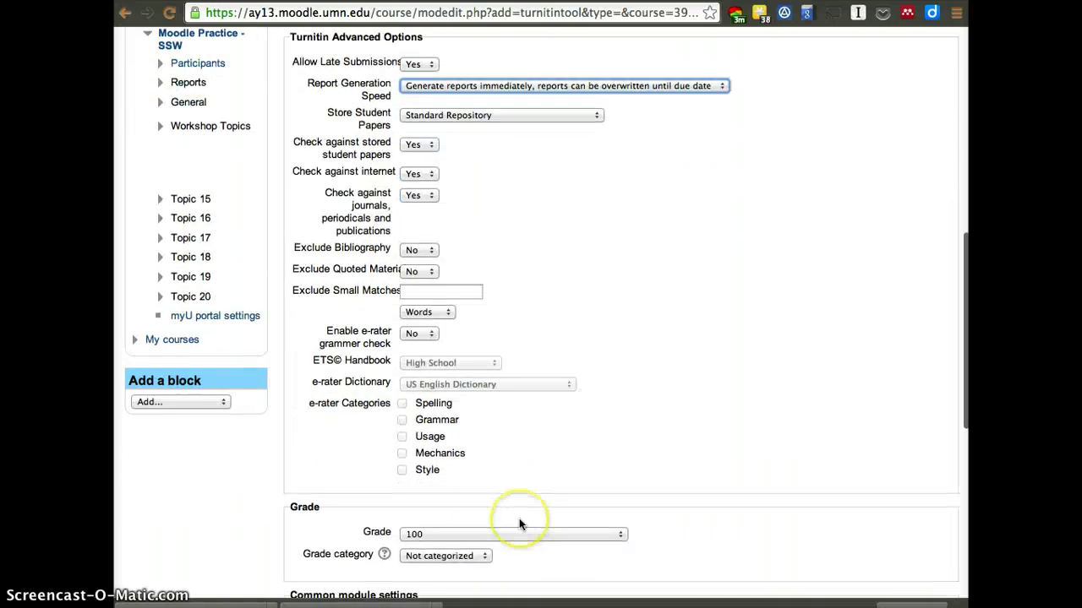
- Enable the e-rater grammar check with the categories Spelling, Grammar, Usage, Mechanics and Style
click(420, 334)
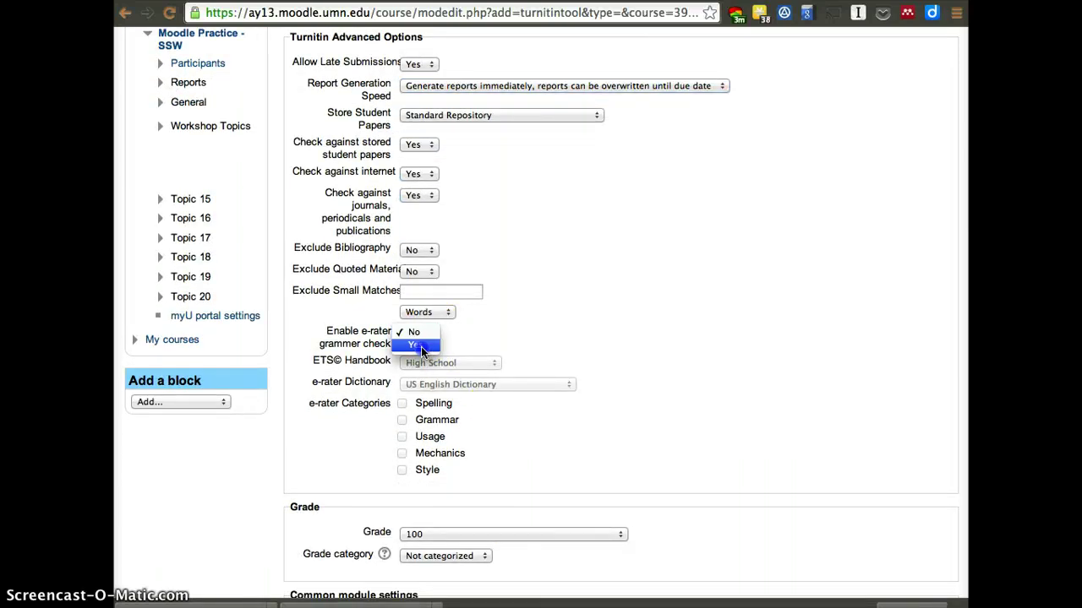
click(416, 345)
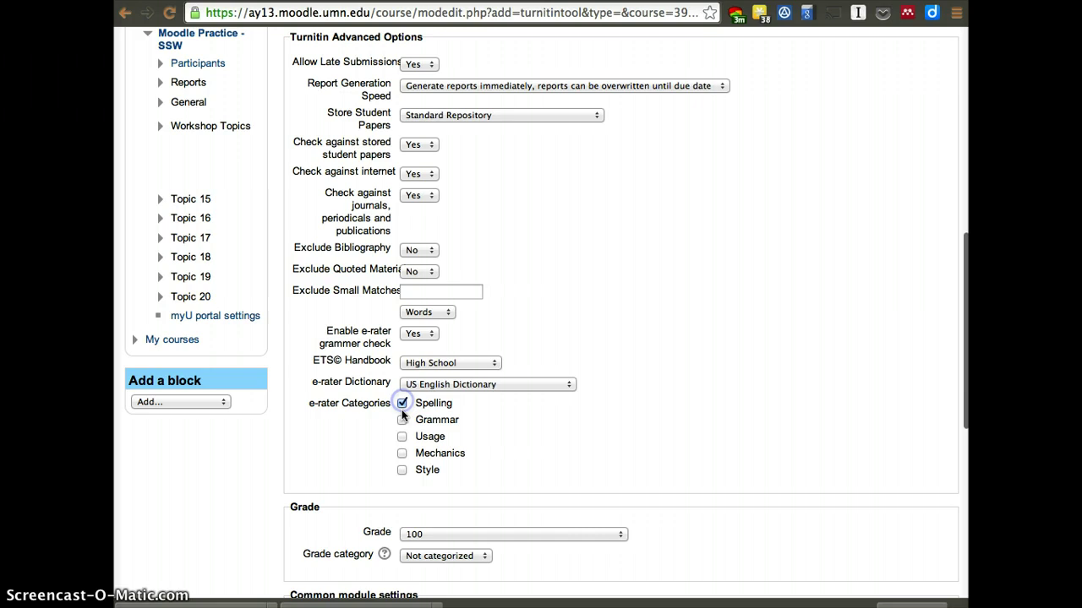
click(402, 455)
click(403, 471)
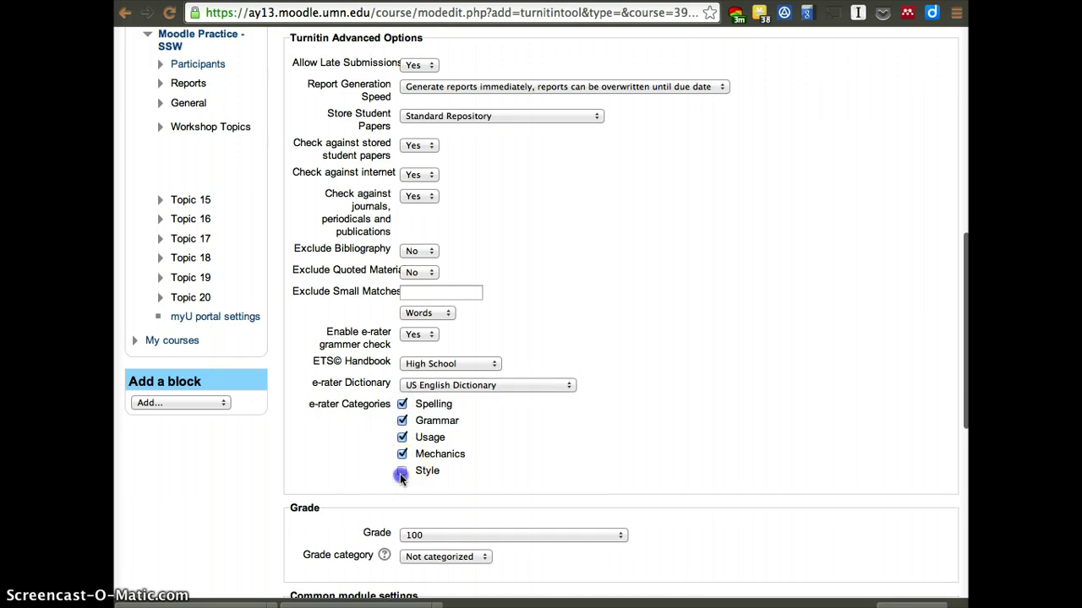
- Set the ETS Handbook level for the e-rater check to Advanced
click(453, 364)
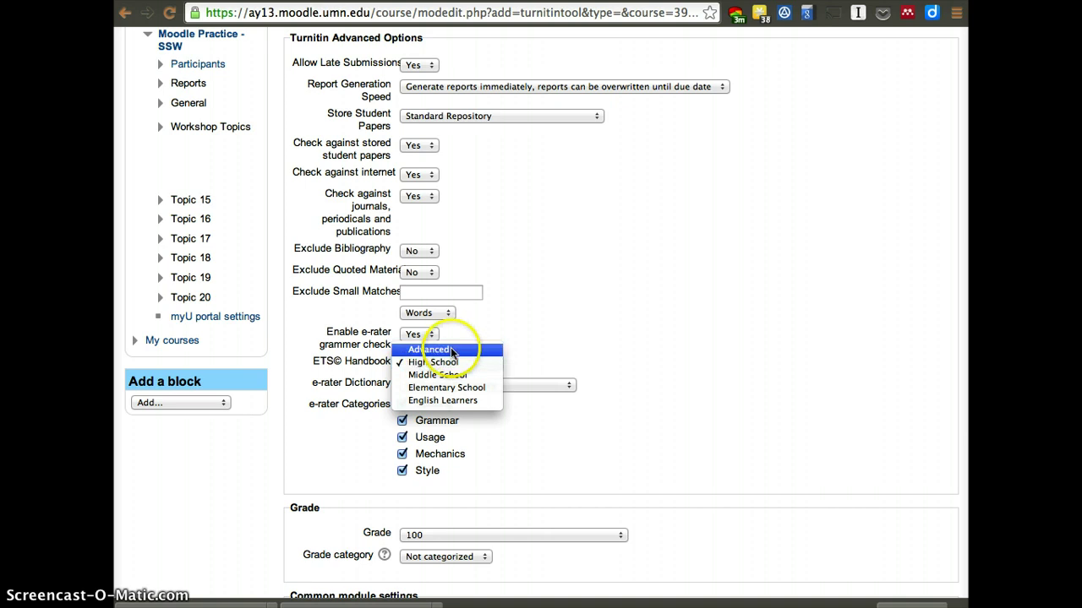
click(441, 348)
scroll(536, 449, down, 2)
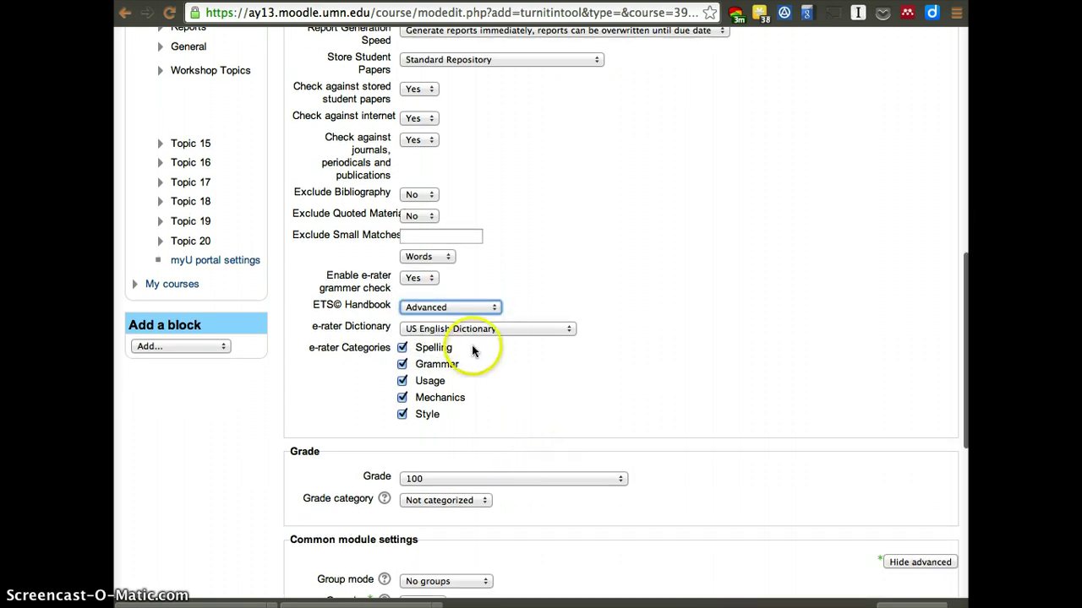
scroll(599, 561, down, 4)
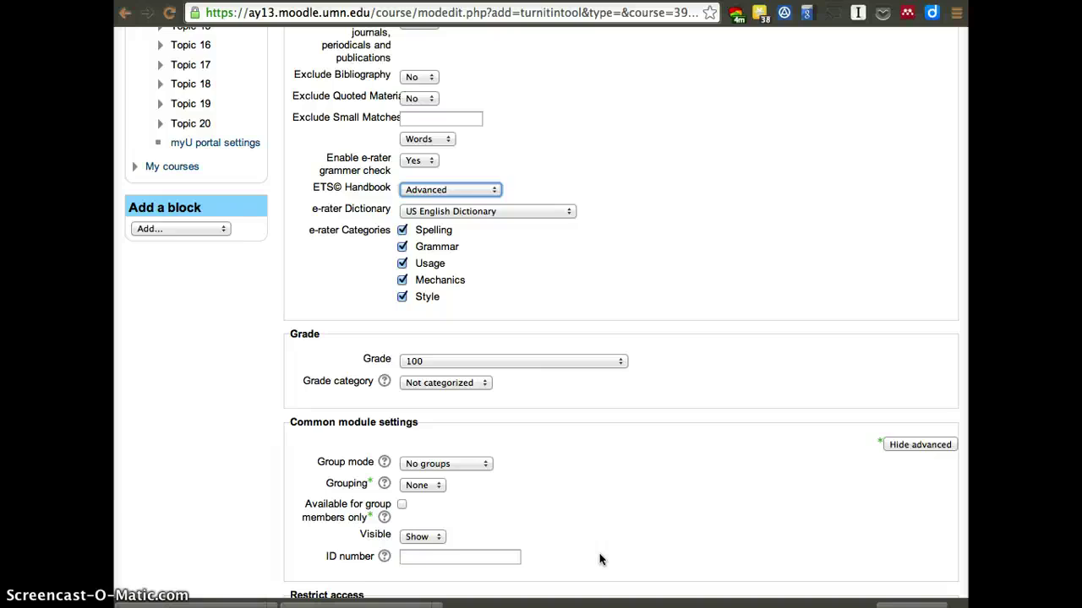
- Set the grade category of the Turnitin assignment to Papers
scroll(583, 427, down, 5)
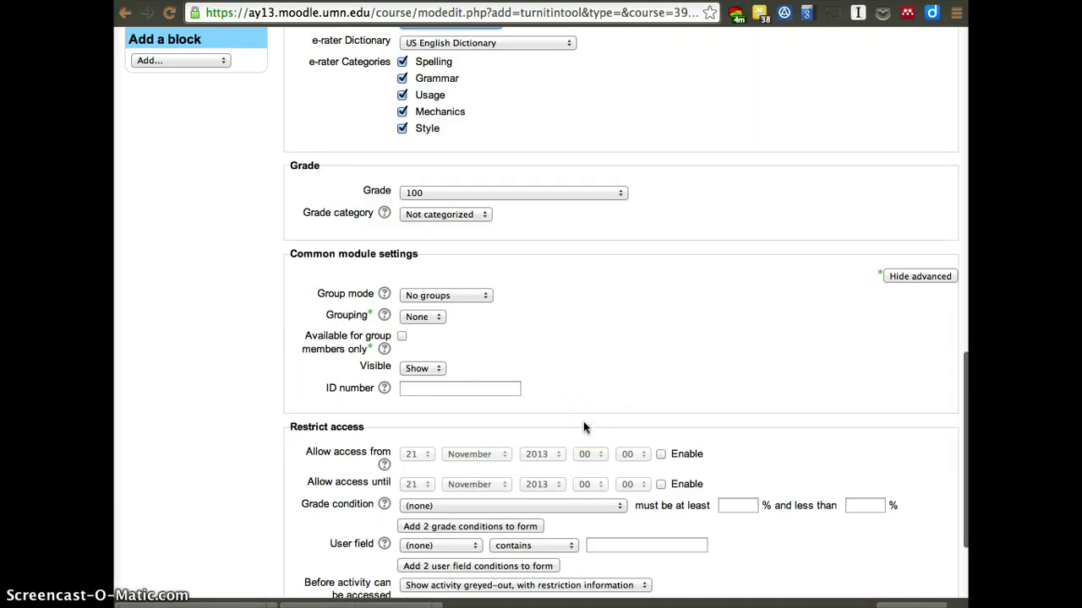
click(450, 221)
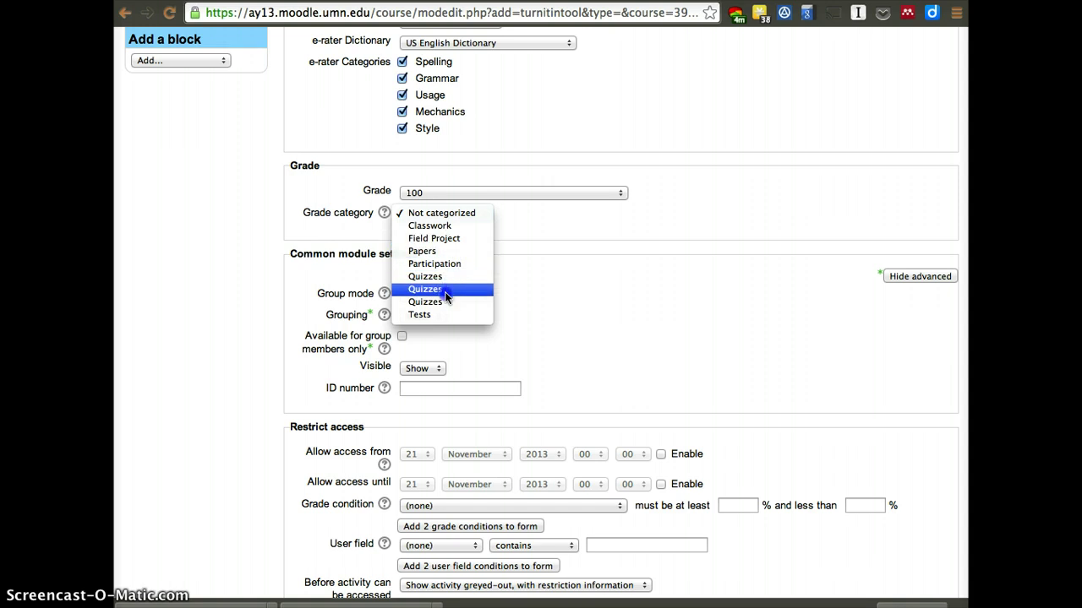
click(435, 251)
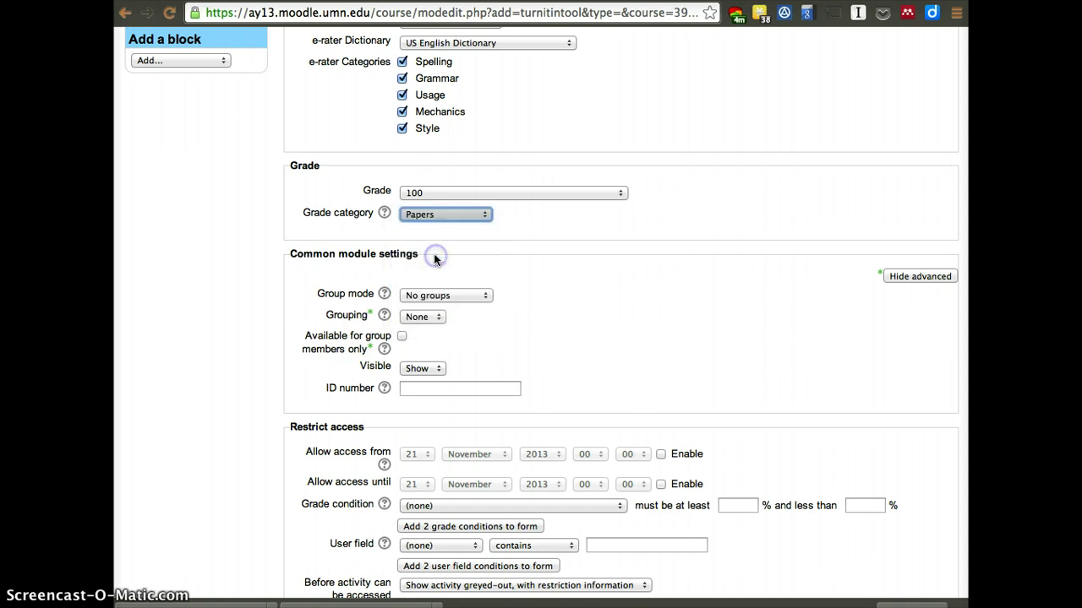
- Set the assignment's grade to 50, then save and display the assignment
click(475, 193)
click(460, 409)
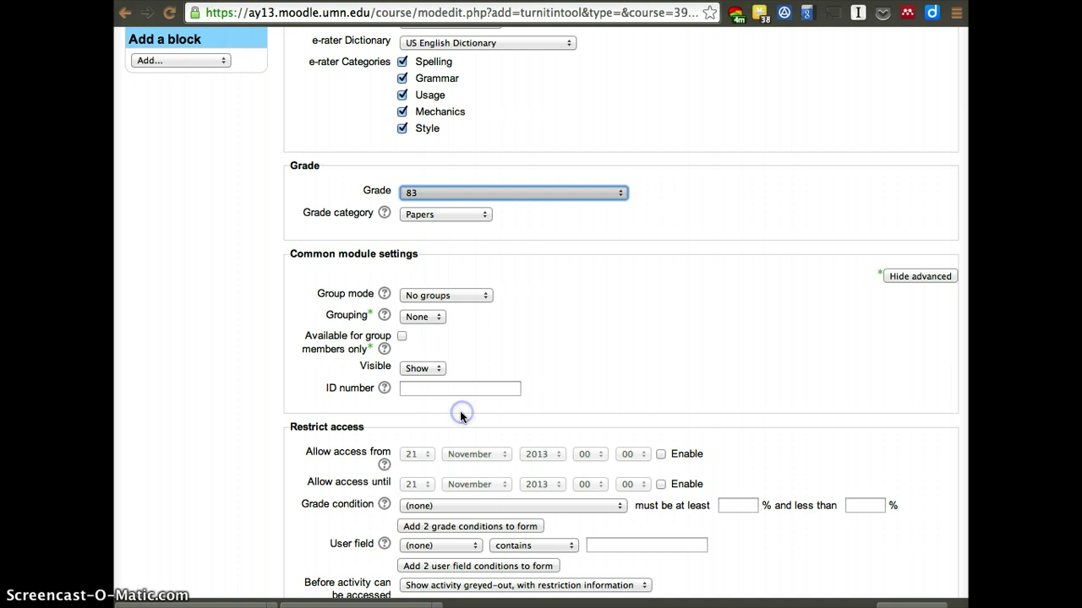
click(447, 194)
scroll(454, 324, down, 9)
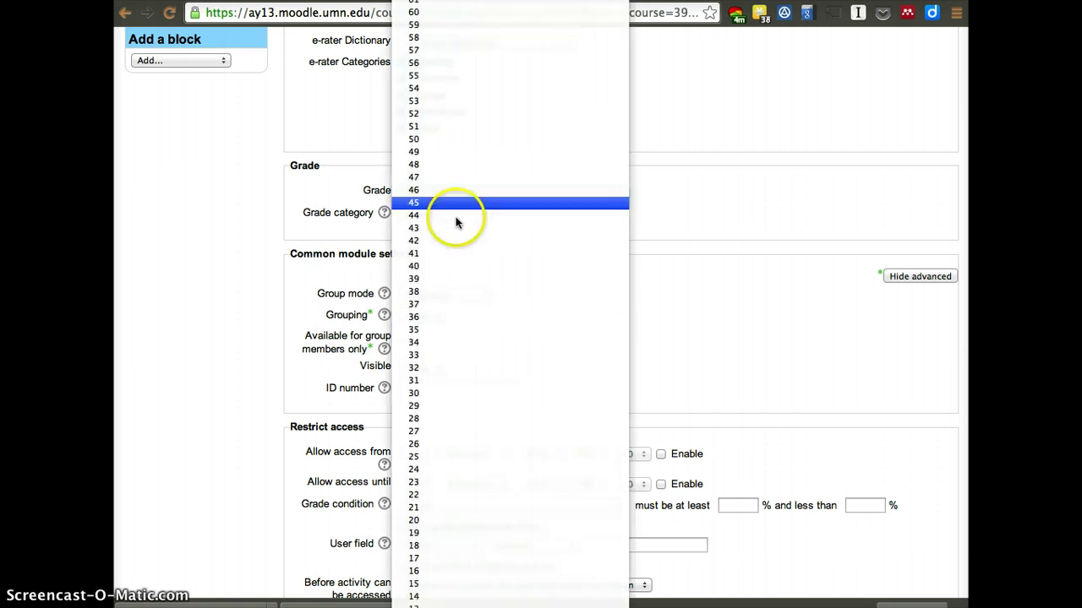
click(465, 138)
scroll(635, 388, down, 3)
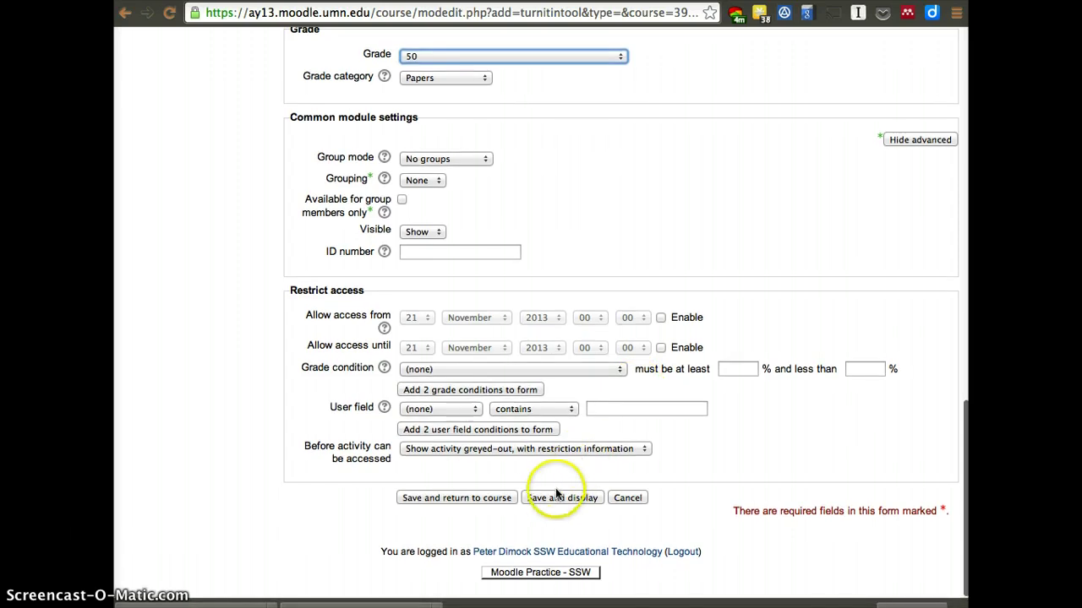
click(550, 498)
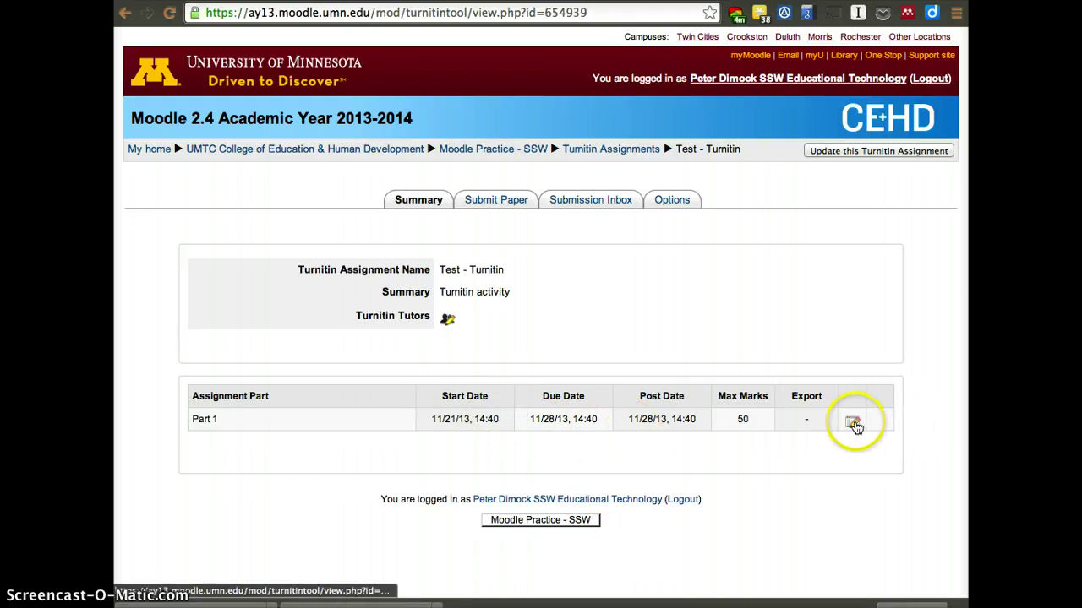
- Open Part 1 of the assignment for editing, review its dates and maximum marks, and submit the form
click(854, 424)
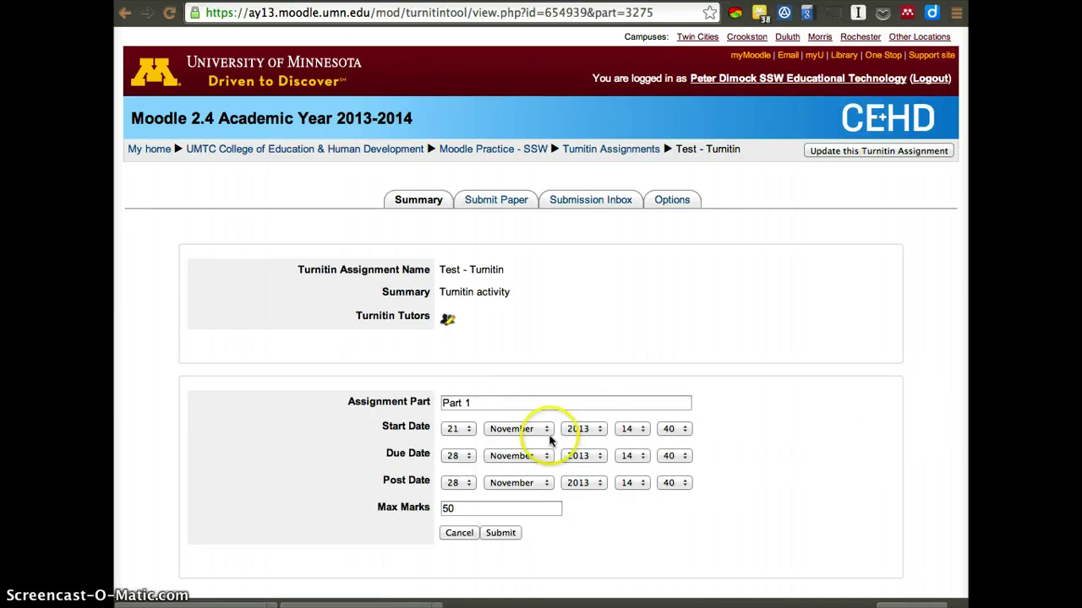
scroll(550, 427, down, 1)
scroll(549, 427, down, 2)
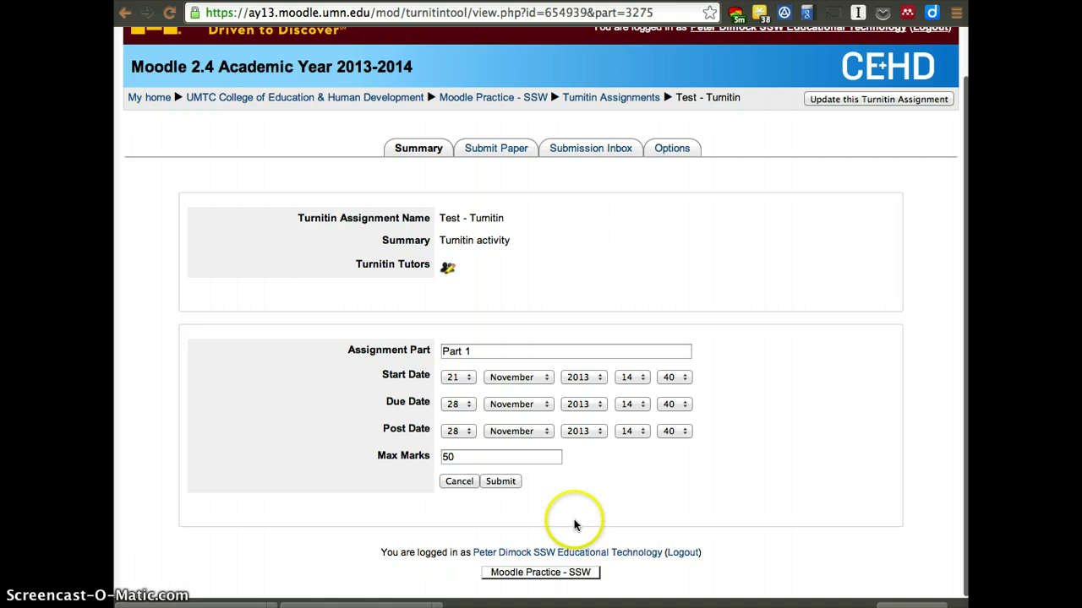
click(499, 482)
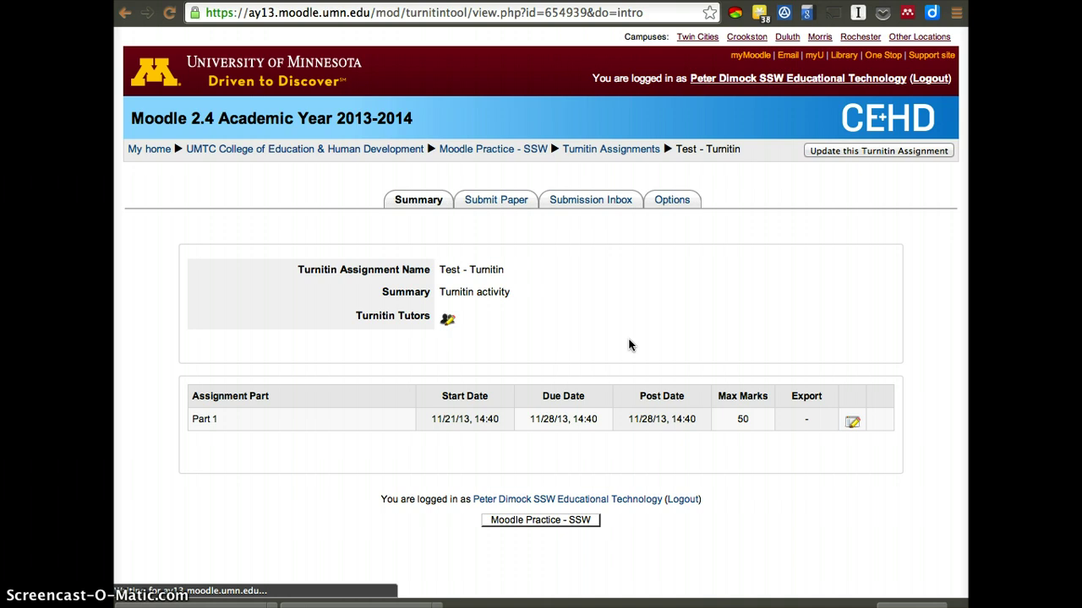
- Start a new paper submission and choose the student it is submitted for
click(609, 193)
click(476, 199)
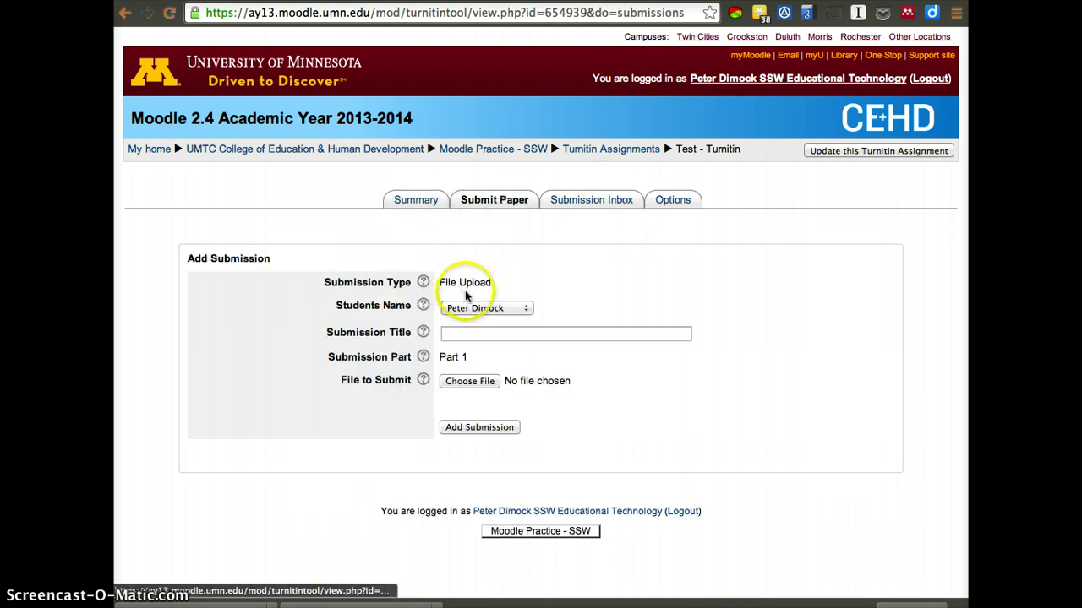
click(474, 309)
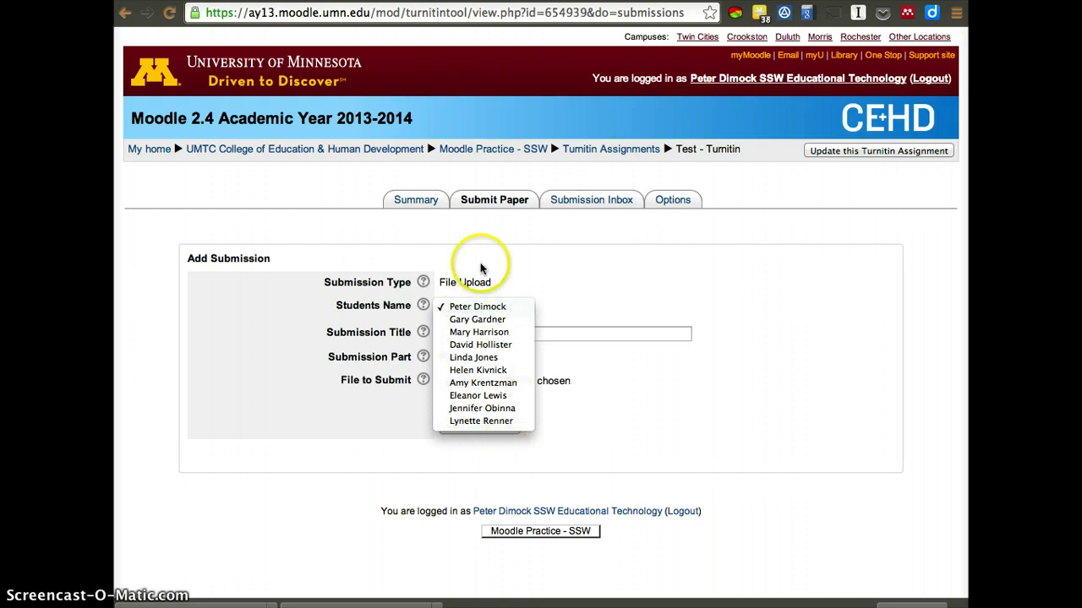
click(583, 375)
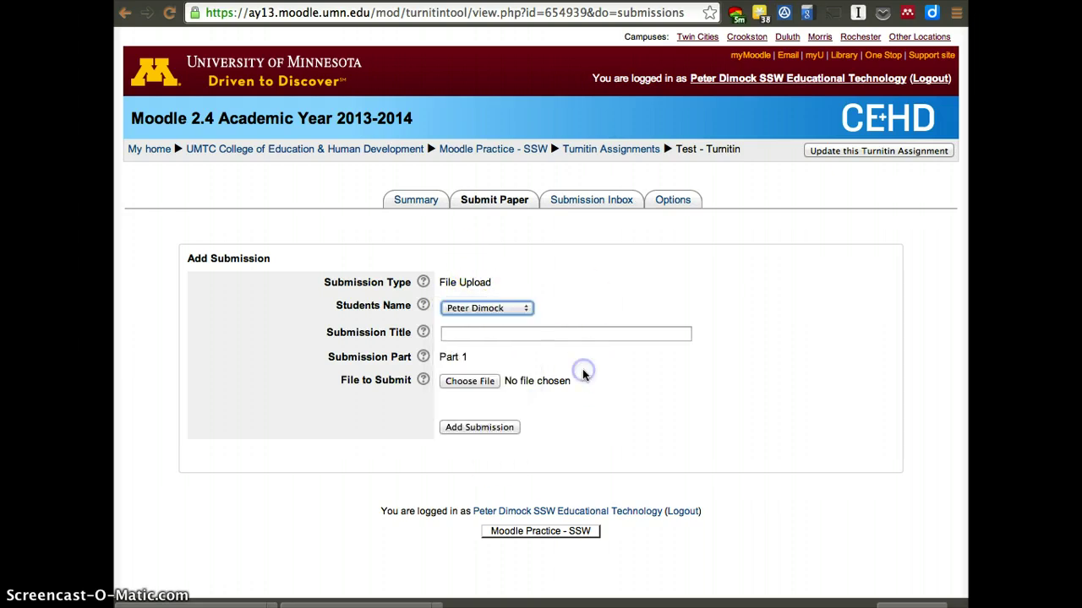
click(491, 309)
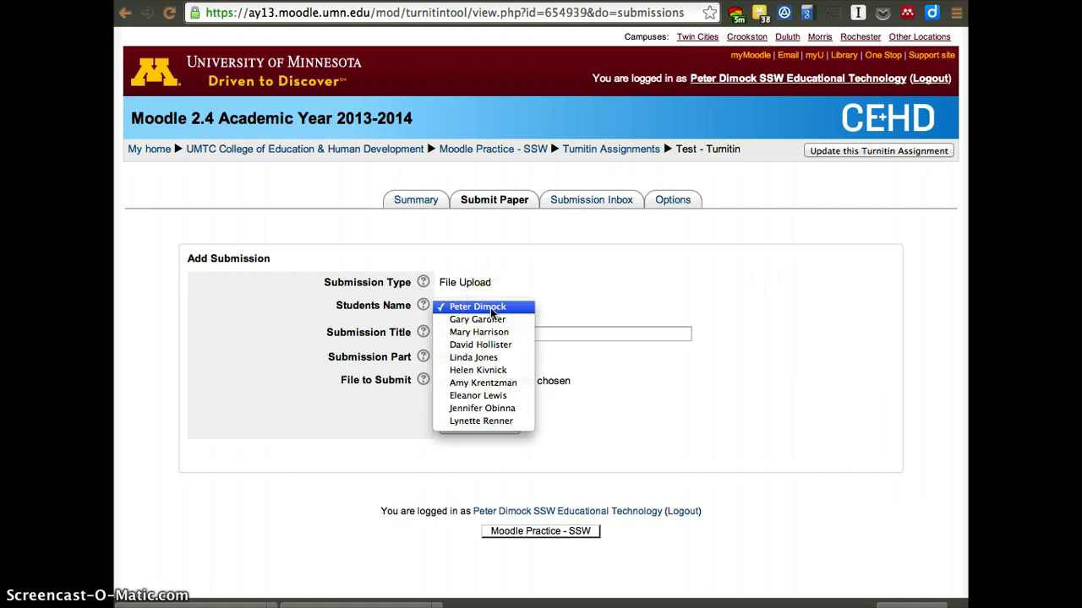
click(473, 394)
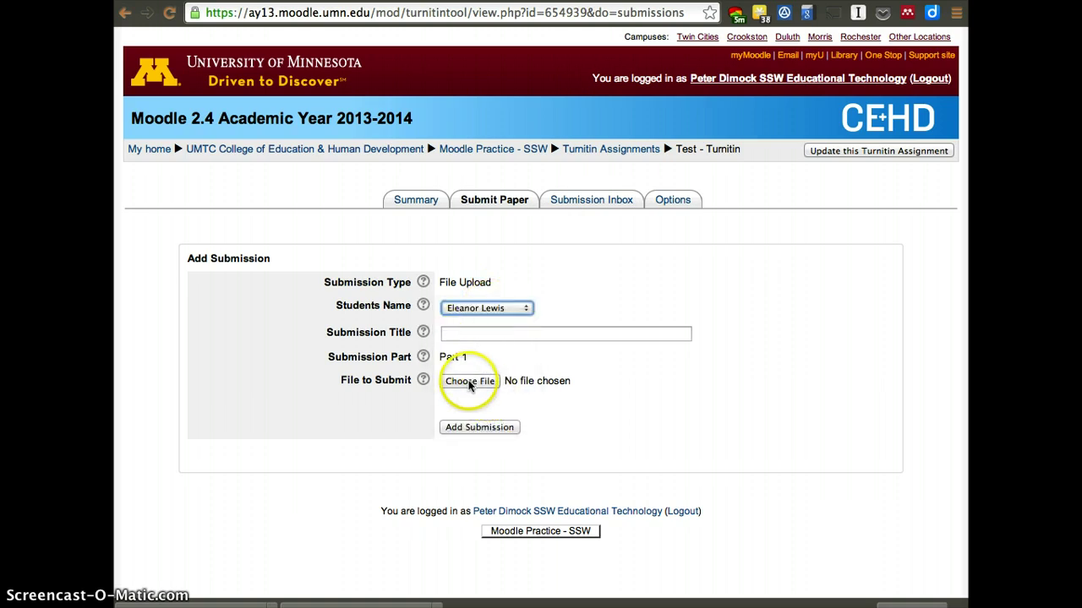
- Attach the Nov-21 .docx file from the Desktop, title the paper Letter, and add the submission
click(469, 382)
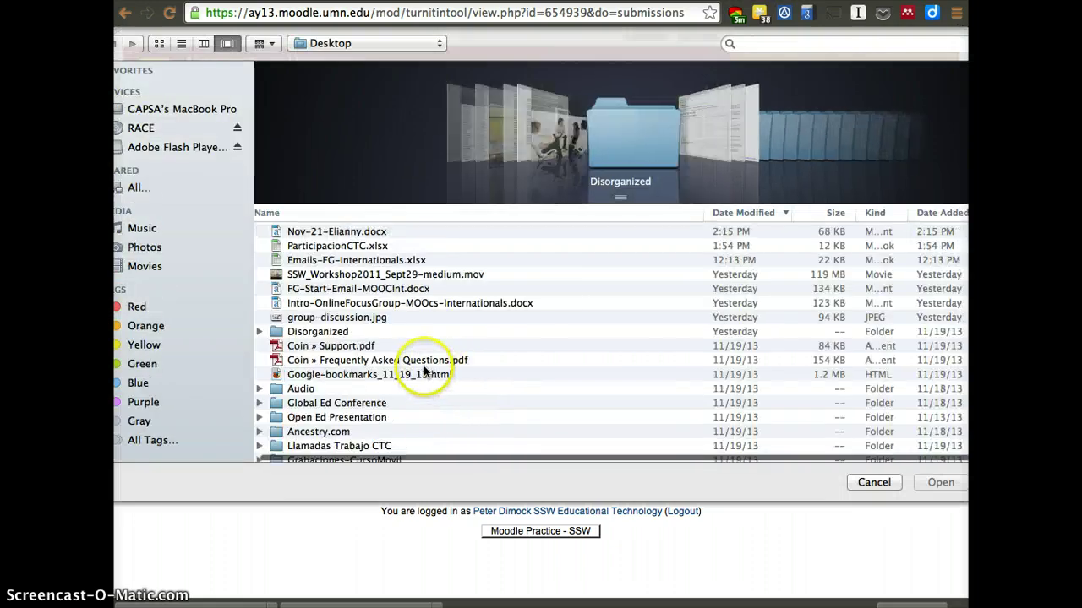
double_click(357, 232)
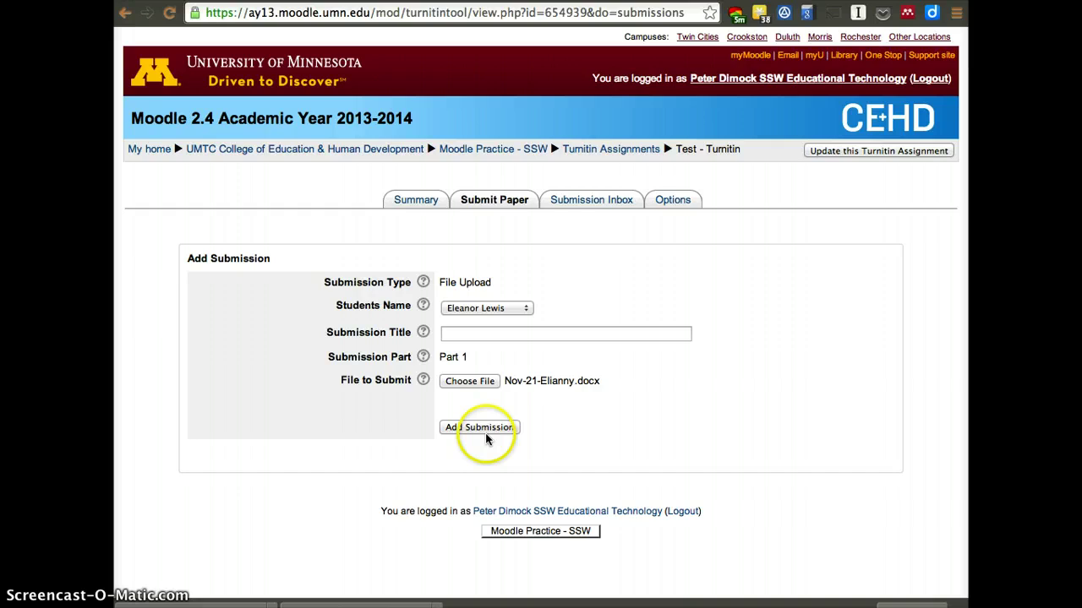
click(471, 336)
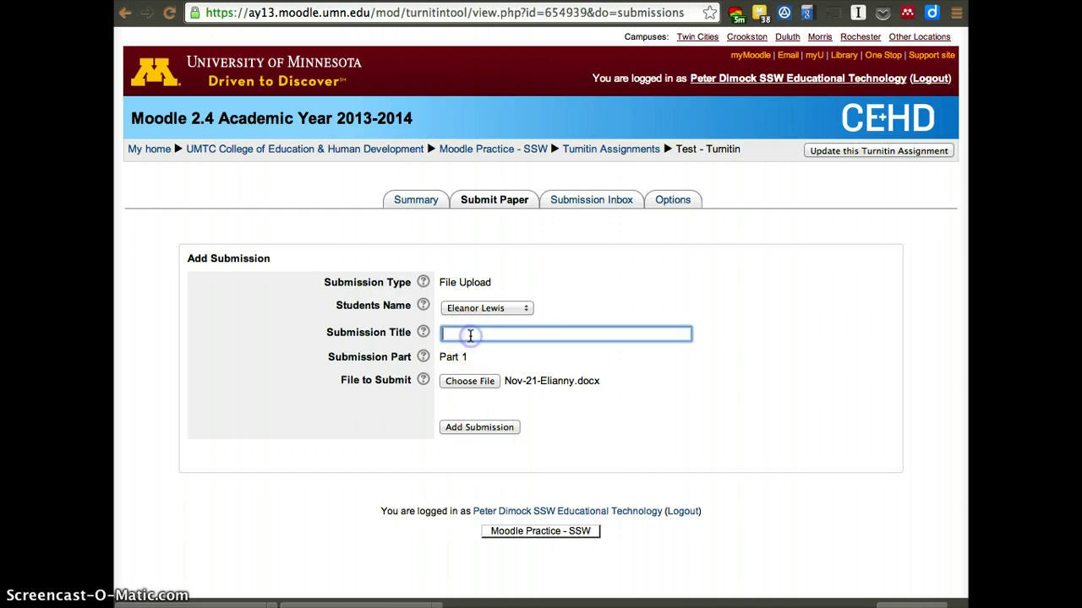
text(Letter)
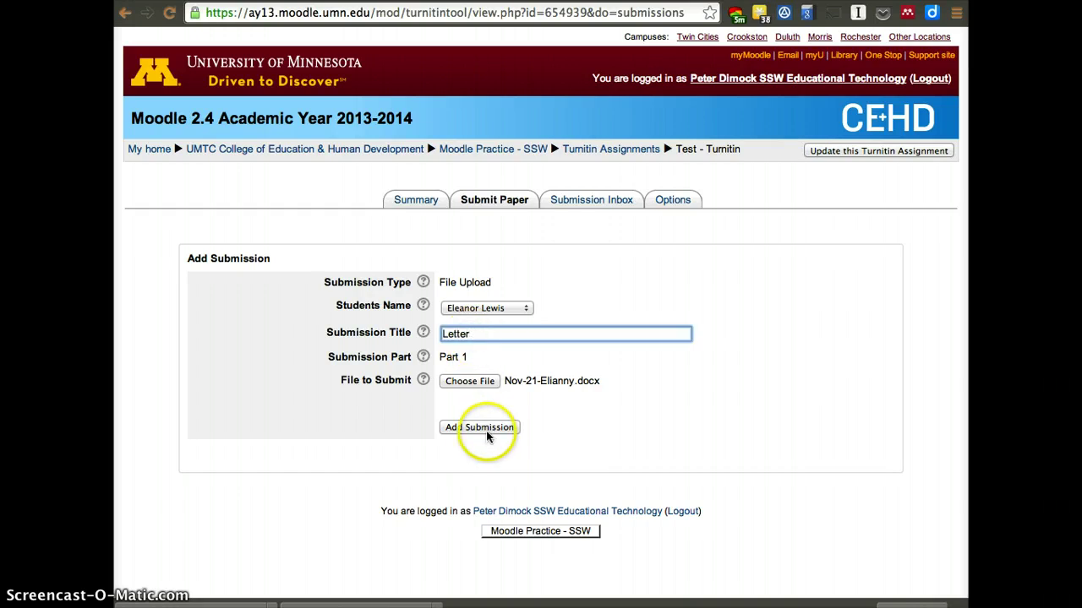
click(486, 429)
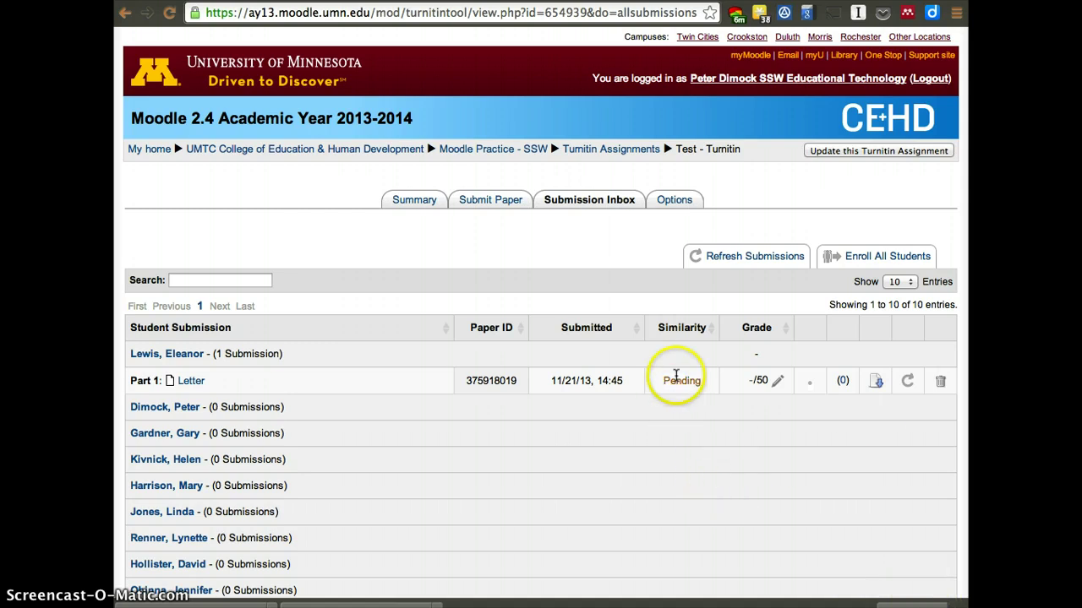
- Refresh the submissions and review the assignment's general, grading and comments options, including the Use GradeMark choices
click(701, 256)
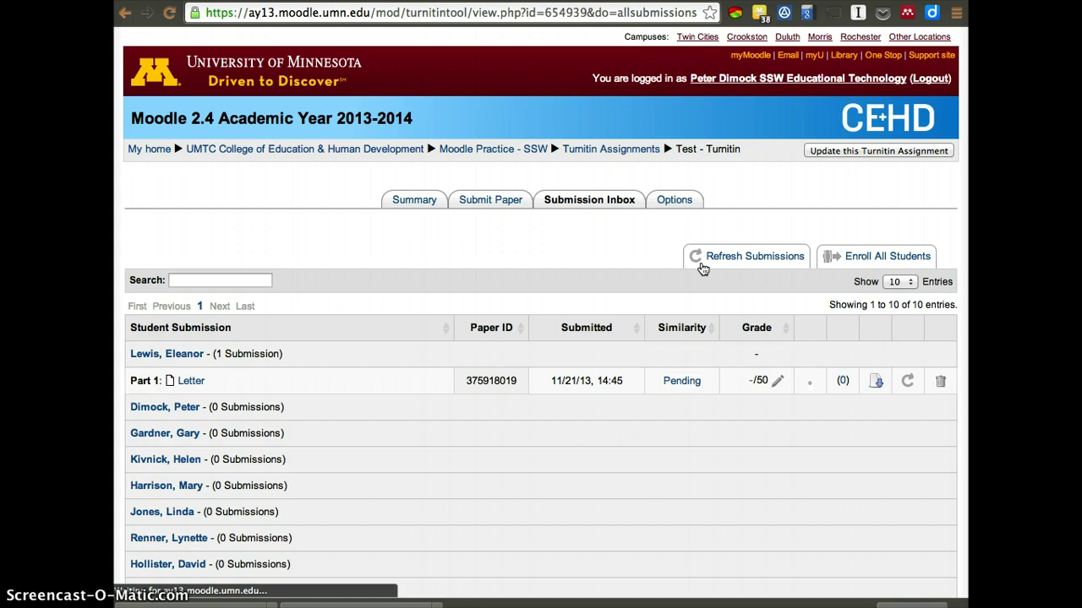
click(668, 202)
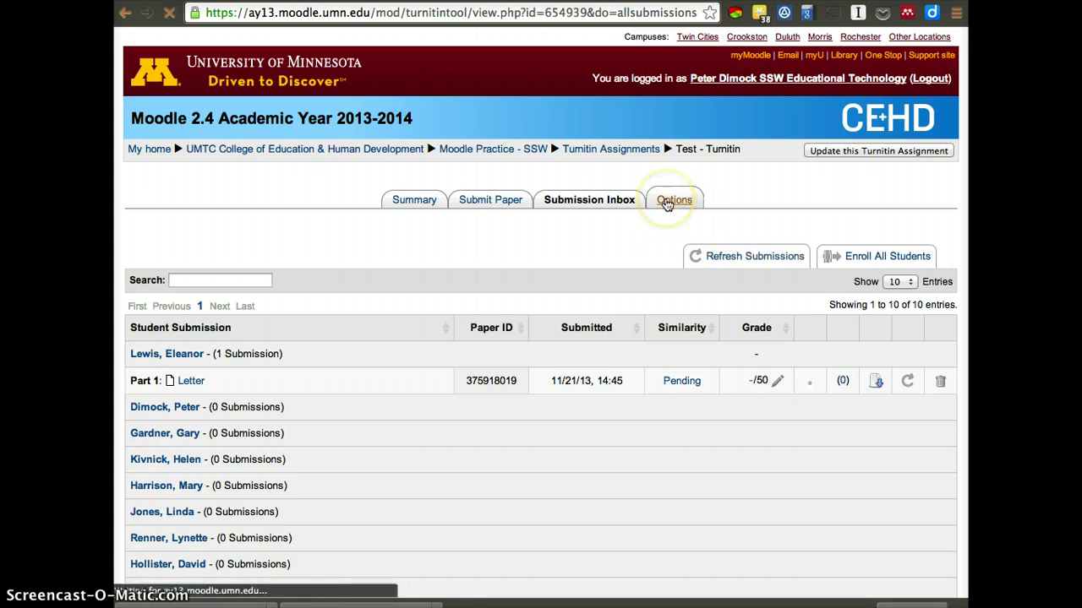
scroll(604, 364, down, 1)
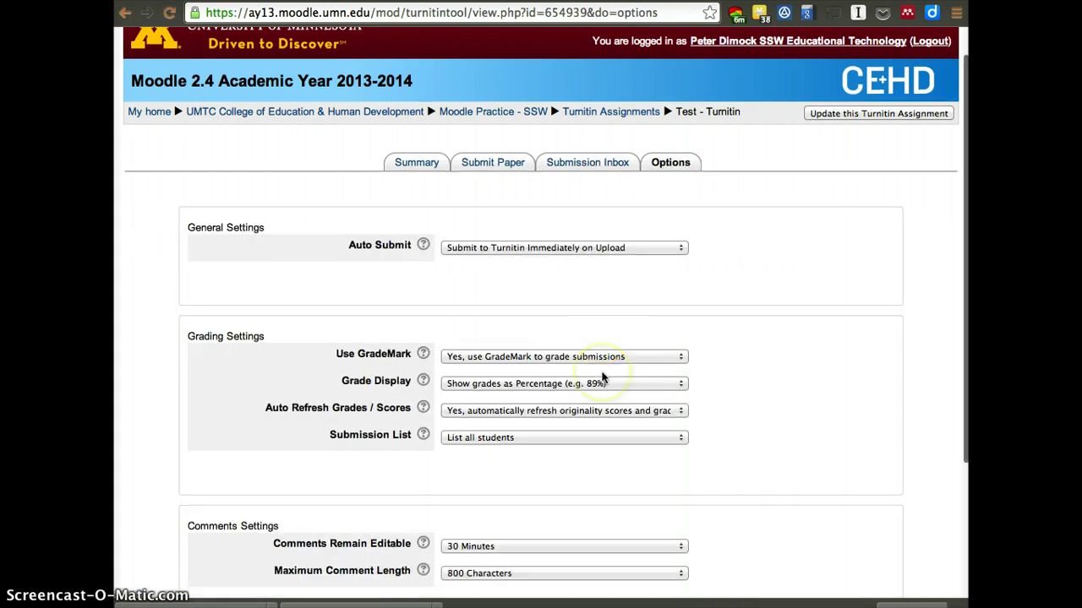
scroll(604, 377, down, 4)
scroll(603, 377, up, 1)
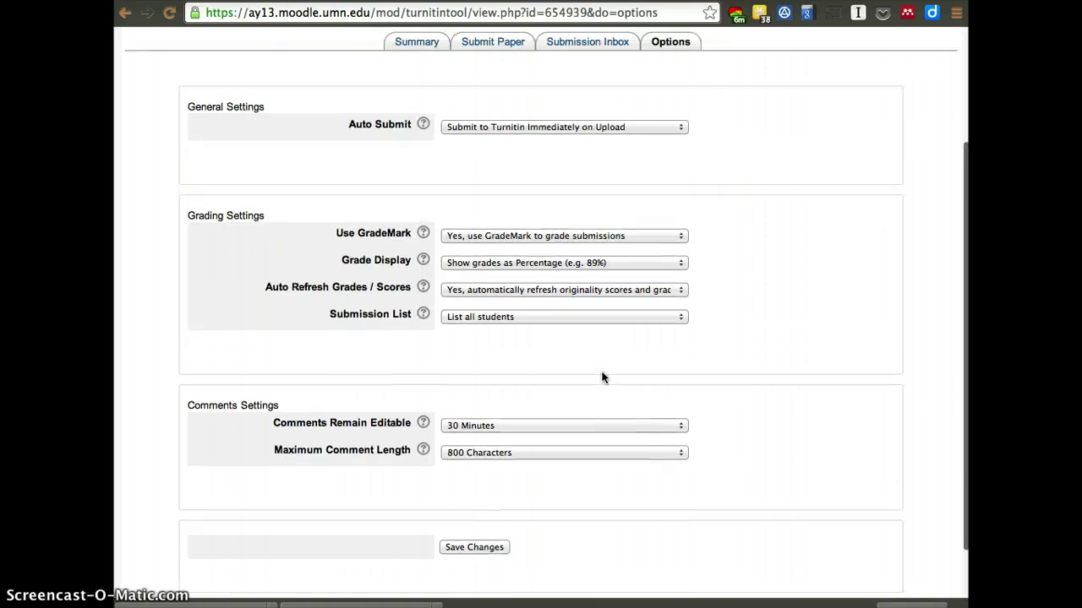
scroll(603, 378, up, 3)
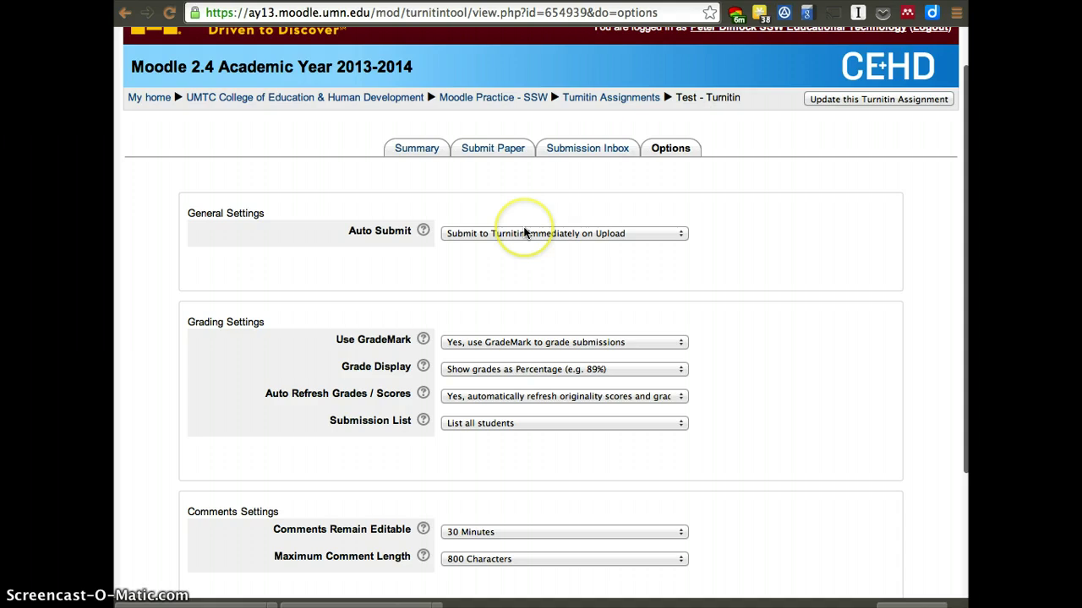
click(510, 342)
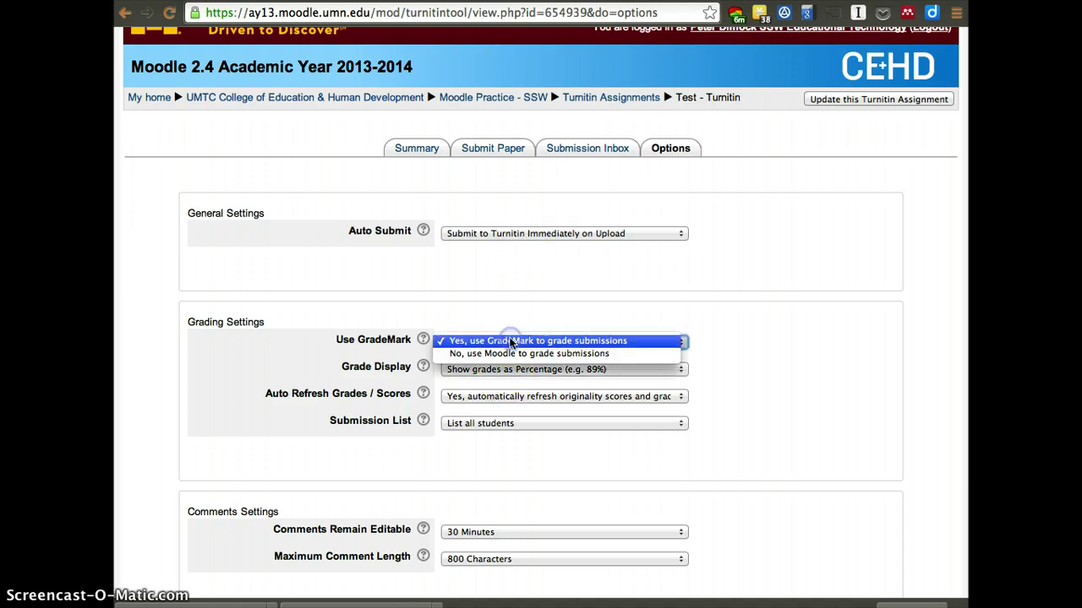
click(530, 292)
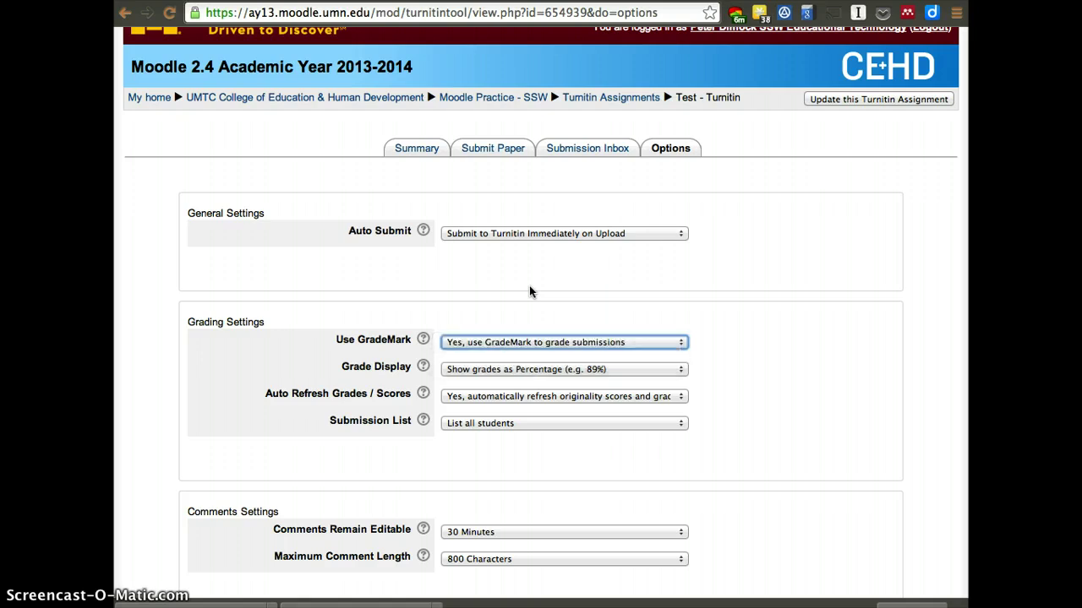
scroll(530, 291, down, 2)
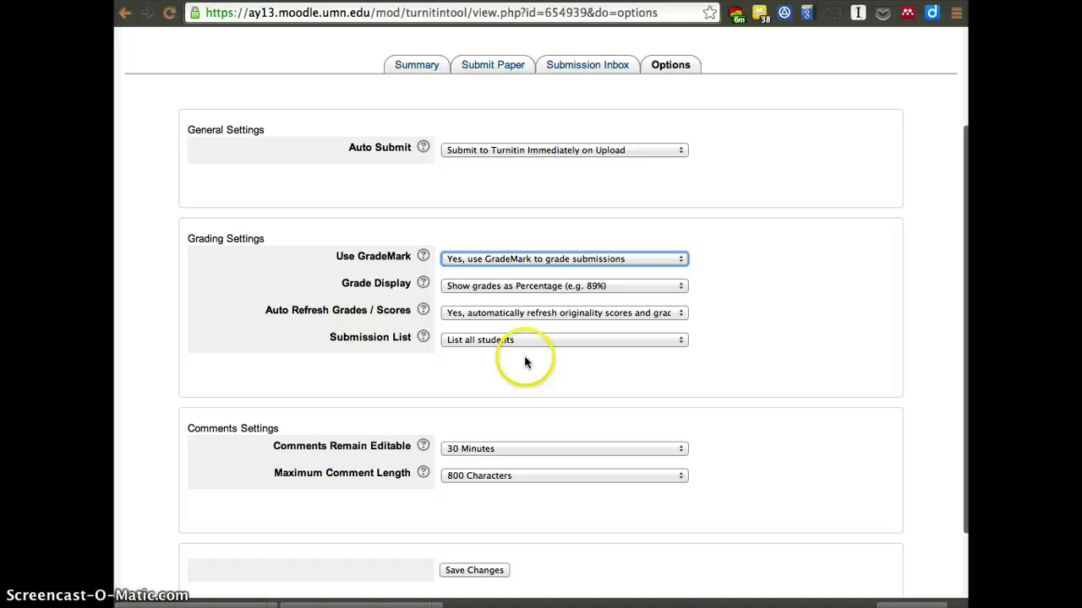
scroll(765, 411, up, 3)
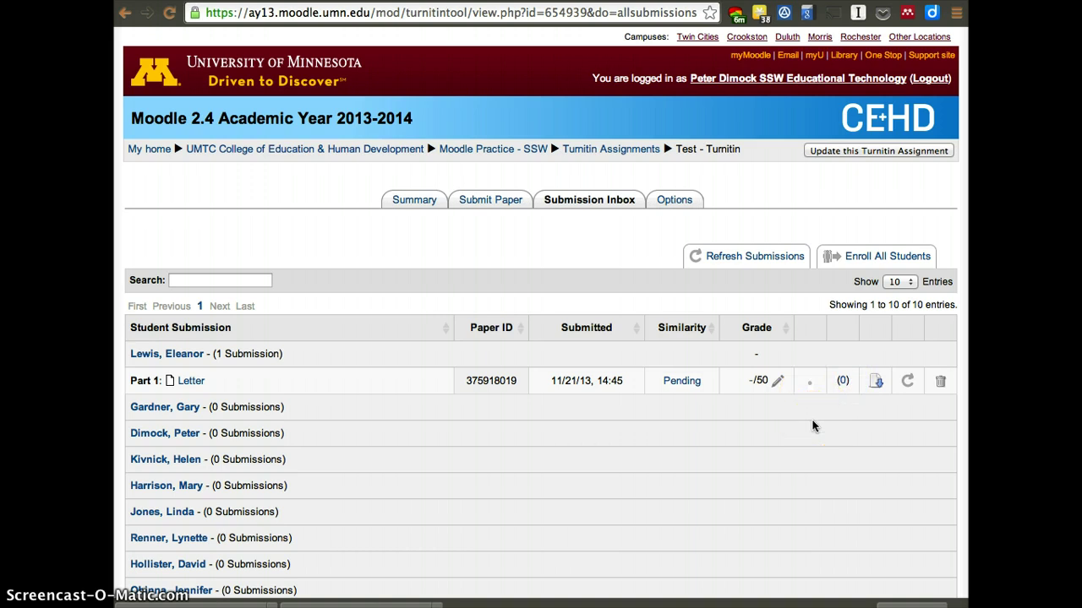
- Open the submitted Letter paper from the submission inbox in the Turnitin document viewer
double_click(681, 380)
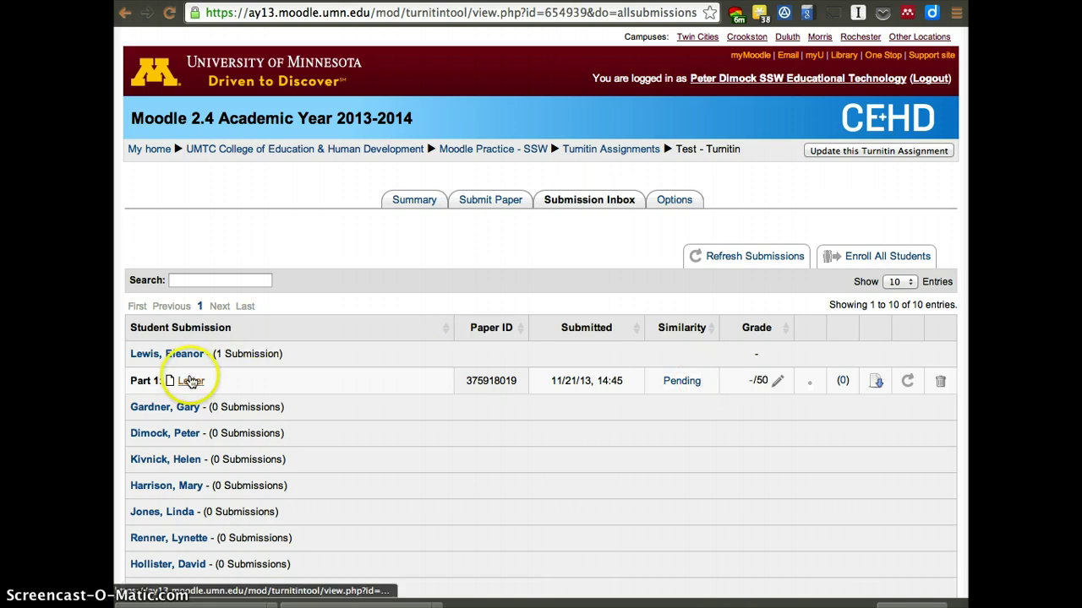
click(192, 381)
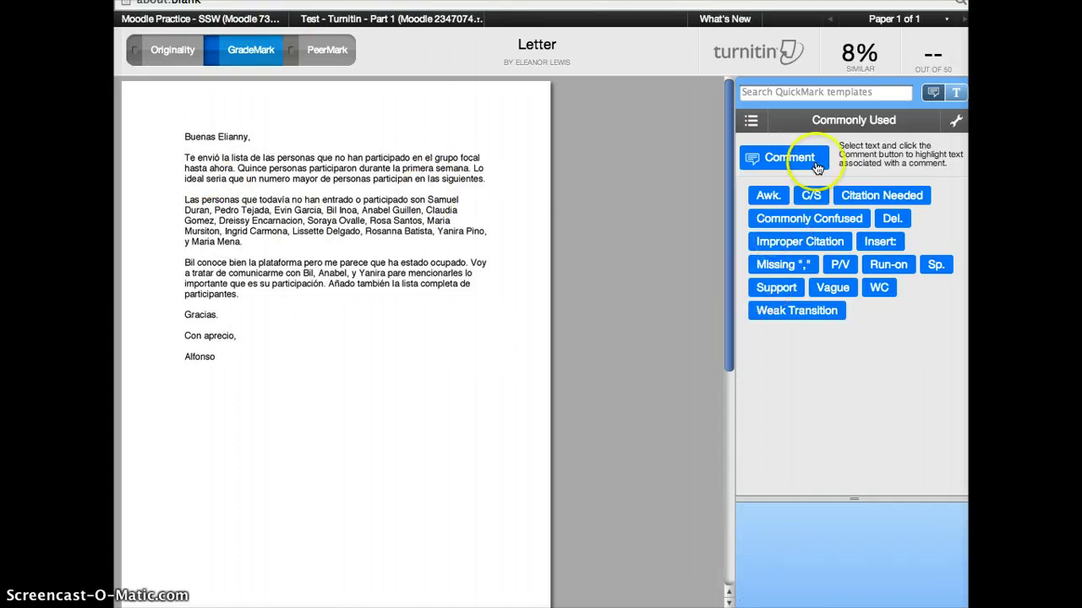
- Place an Improper Citation QuickMark at the letter's second main paragraph and delete it again
click(812, 196)
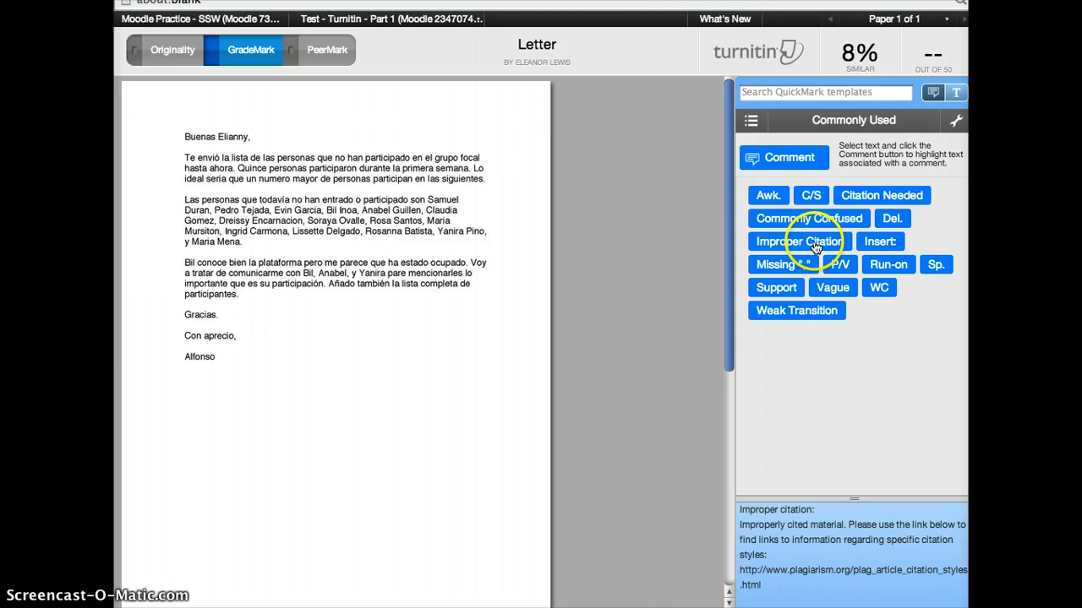
drag(798, 242, 338, 247)
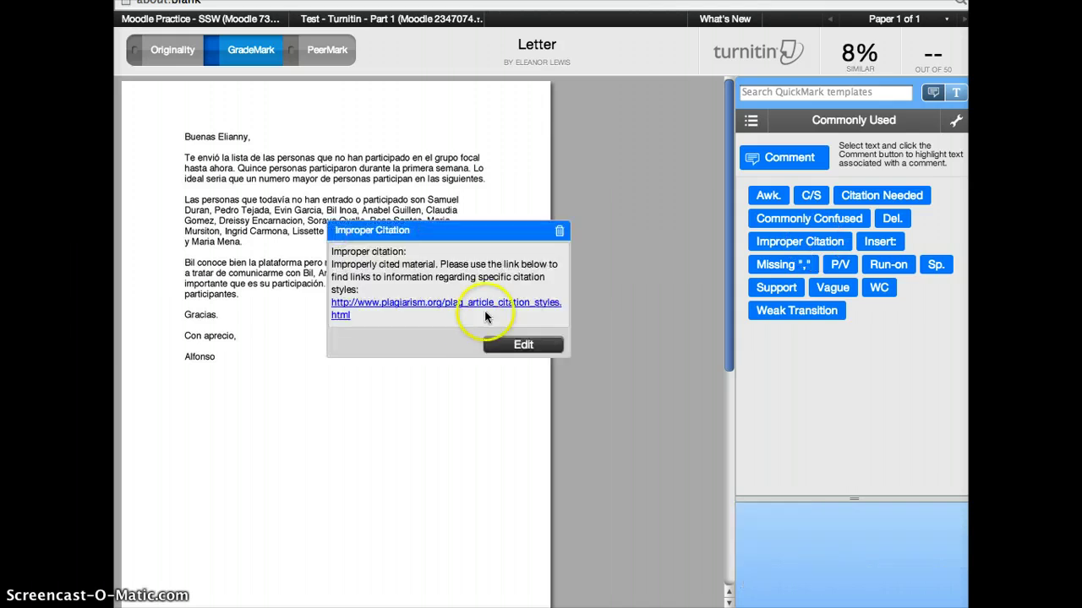
click(557, 233)
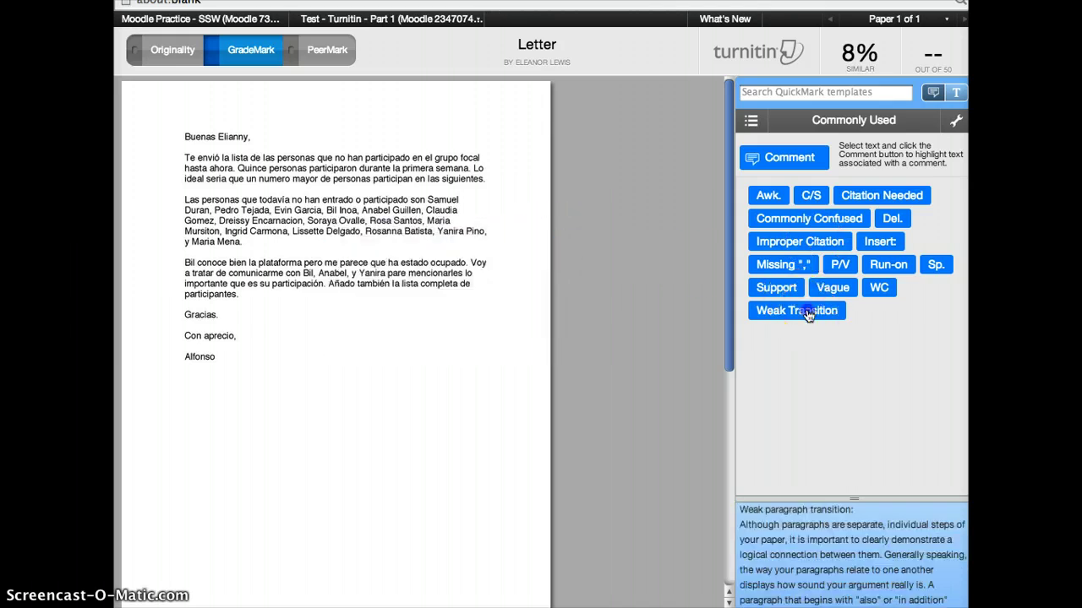
- Mark the letter with Weak Transition, Improper Citation and Awk. QuickMarks, placing Awk. beside the greeting
drag(768, 309, 478, 314)
drag(803, 241, 415, 193)
drag(775, 201, 235, 139)
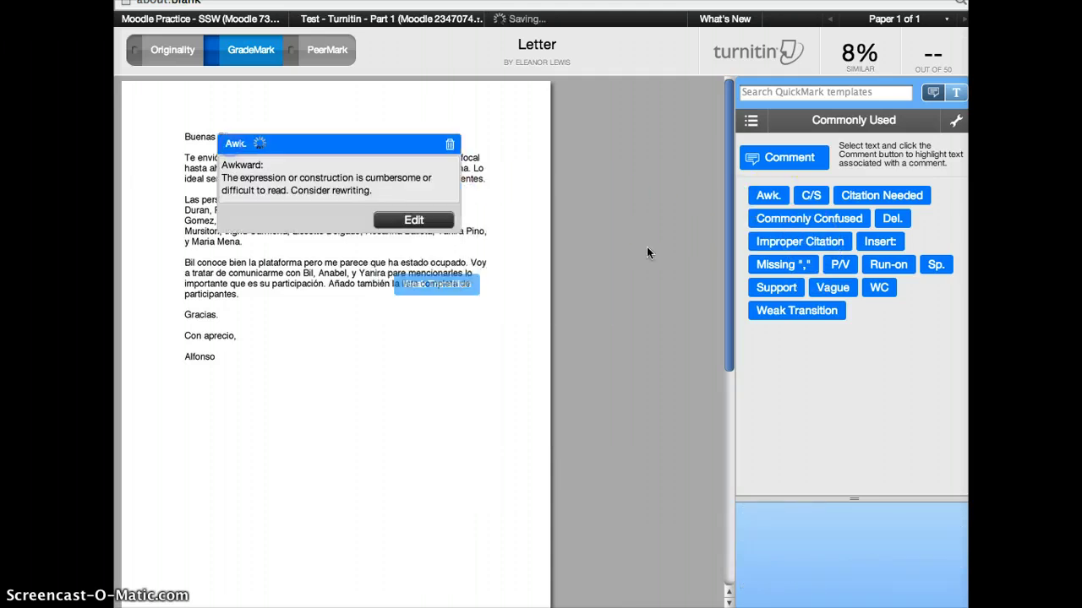
- Place a C/S QuickMark on the letter's third main paragraph, and start a blank comment below it but cancel it
click(812, 195)
drag(812, 196, 292, 284)
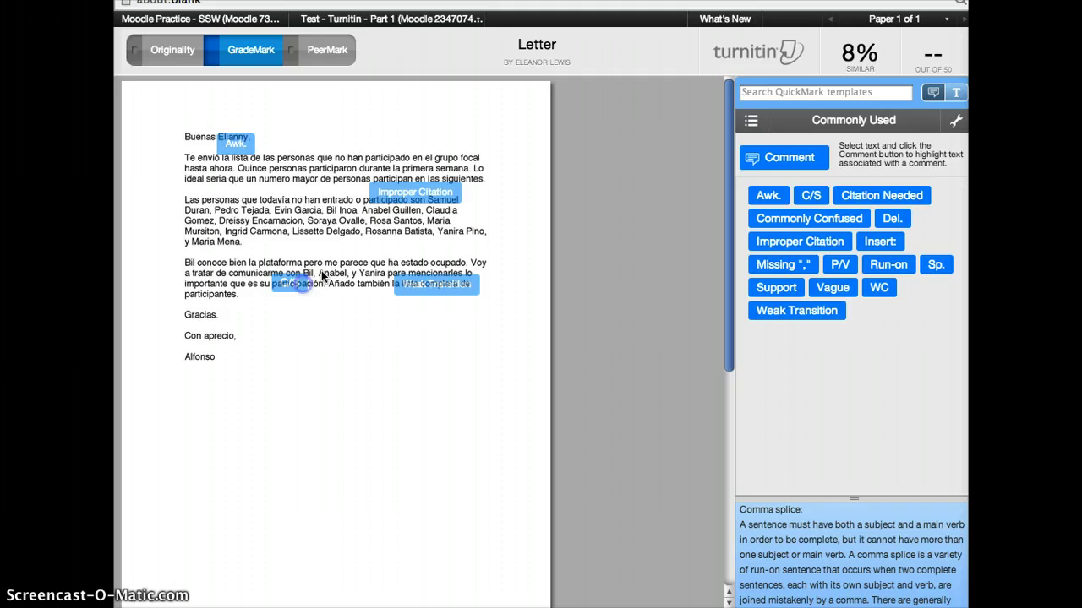
click(793, 167)
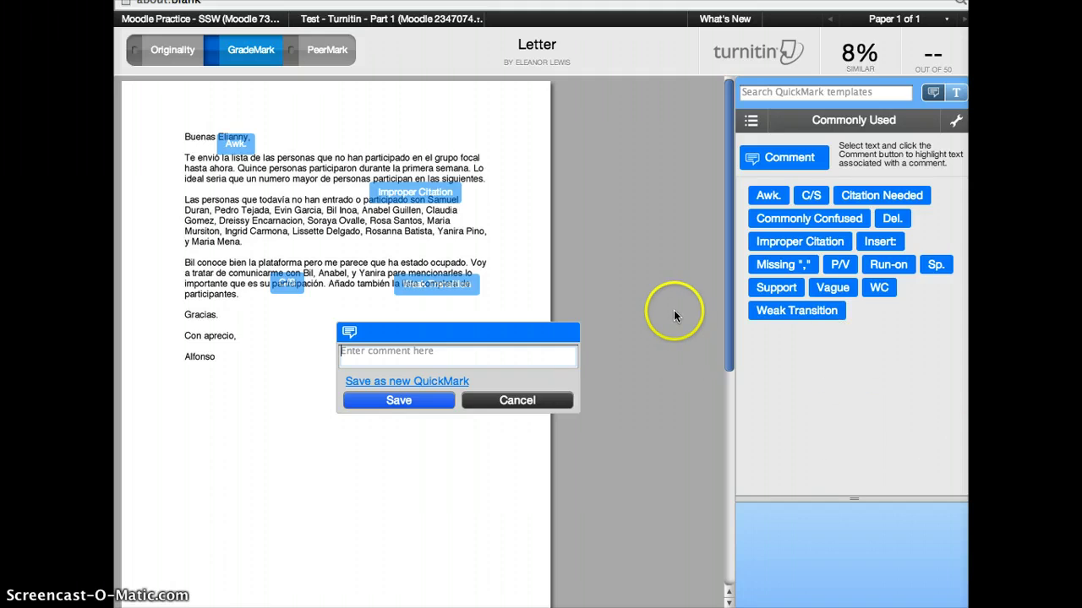
click(525, 403)
- Delete the Improper Citation, Weak Transition, C/S and Awk. QuickMarks from the letter
click(415, 193)
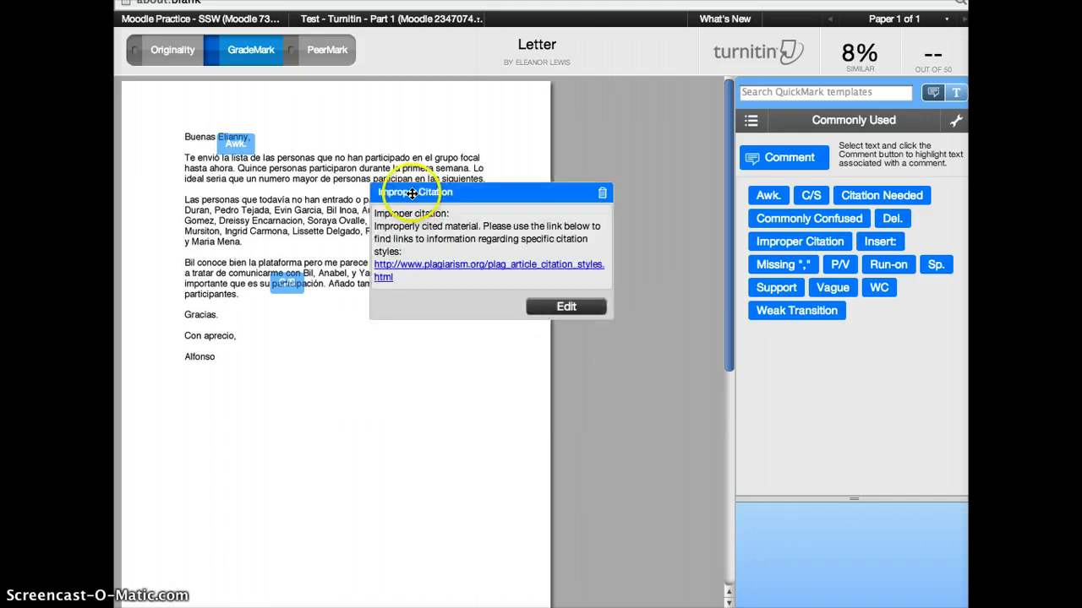
click(440, 284)
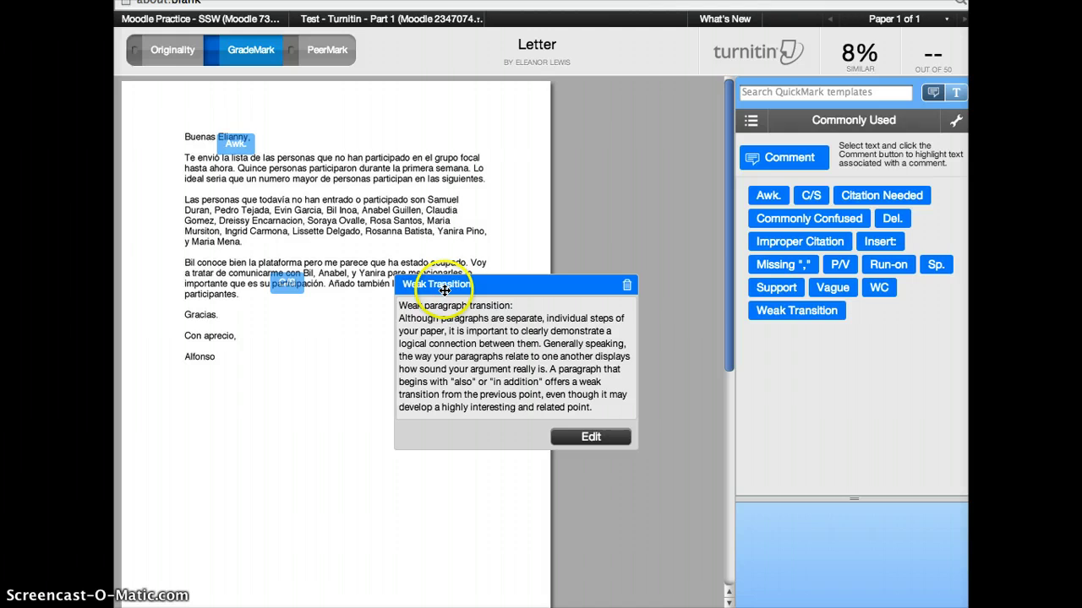
click(623, 283)
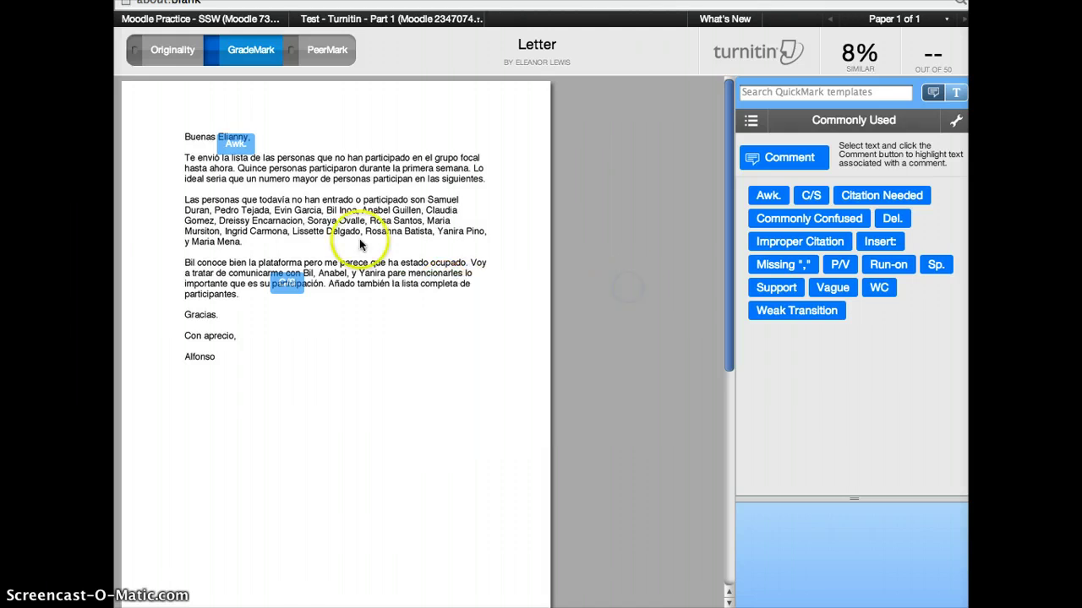
click(287, 284)
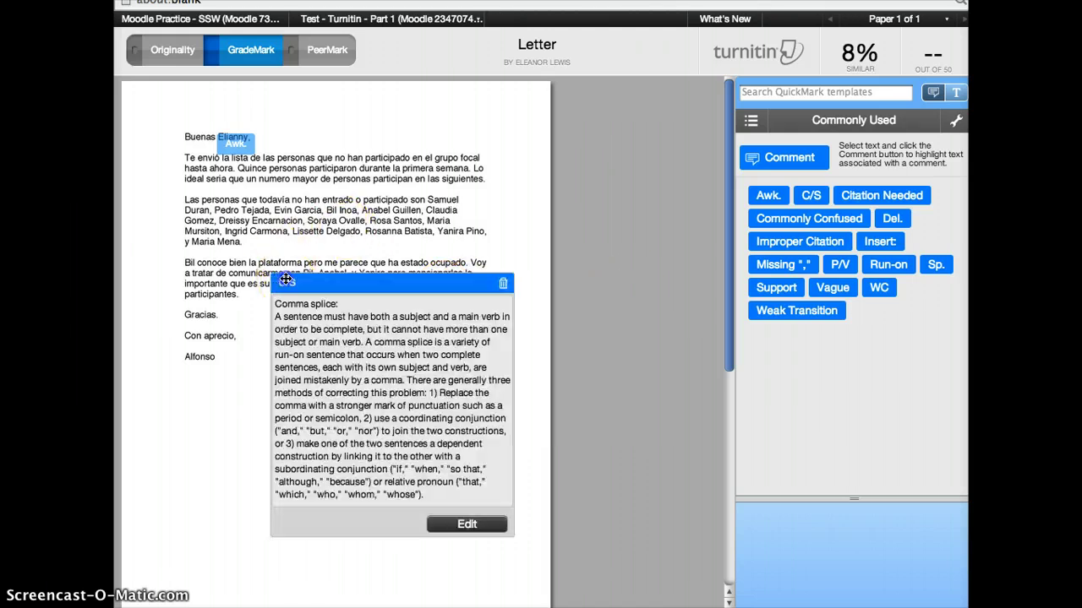
click(503, 291)
click(235, 142)
click(450, 145)
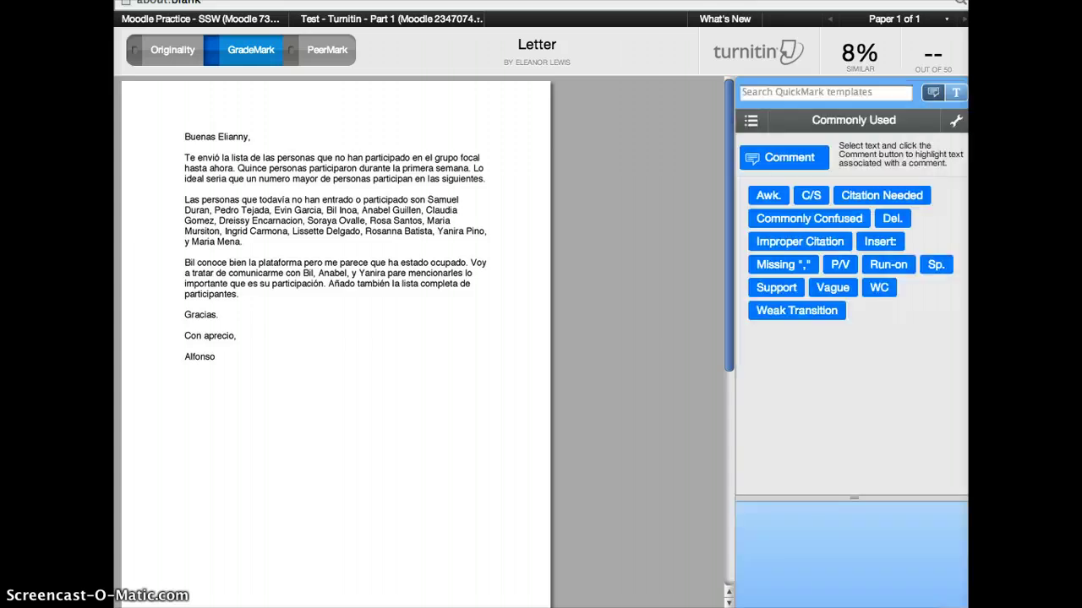
- Check the paper's e-rater results and inspect the source excerpt for the highlighted match in the Originality report
click(873, 605)
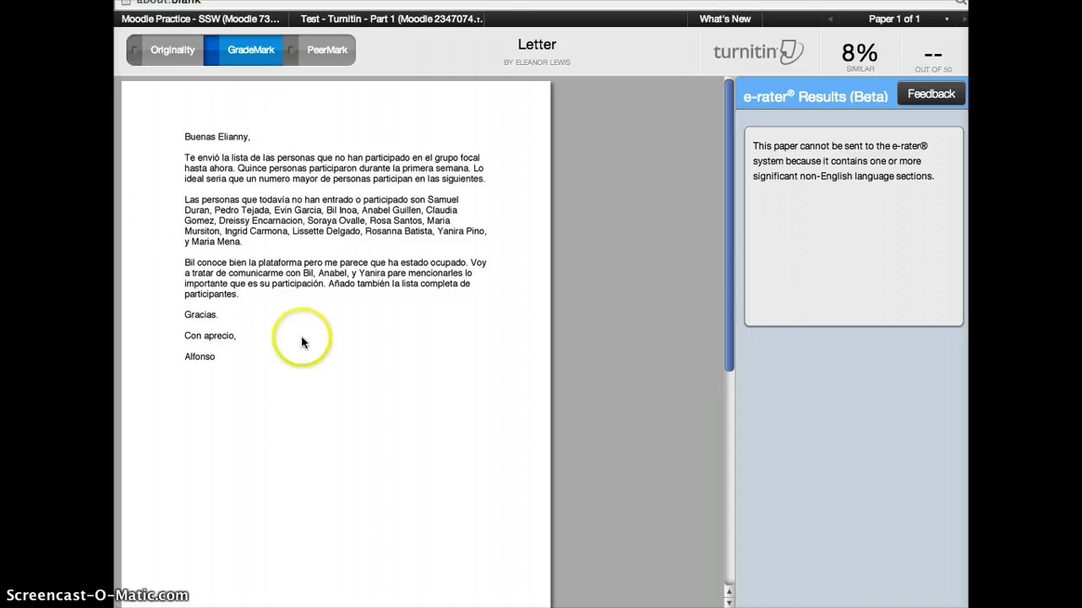
click(153, 50)
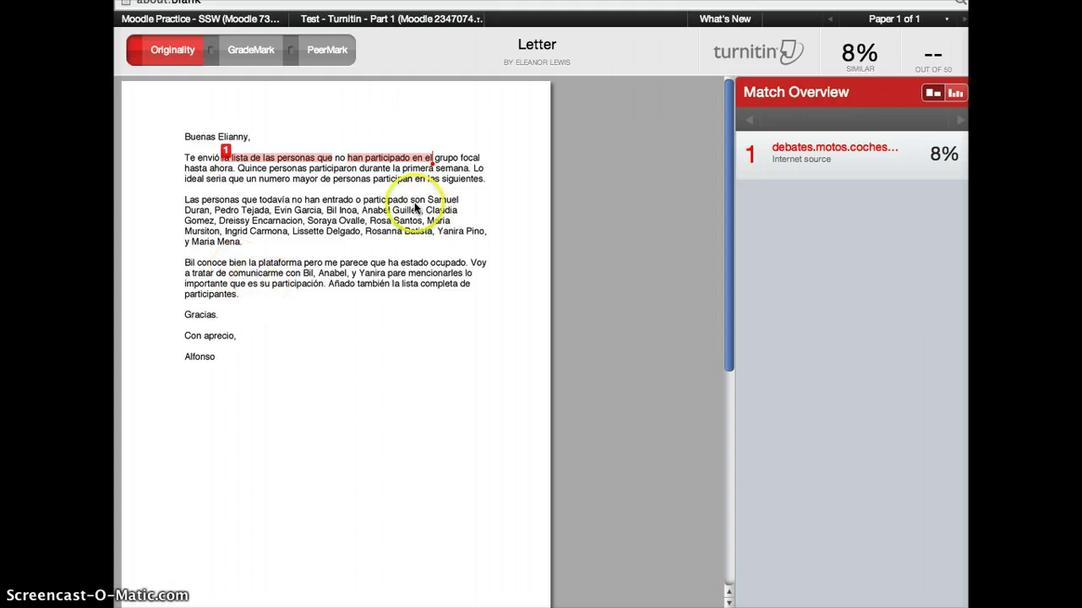
click(318, 158)
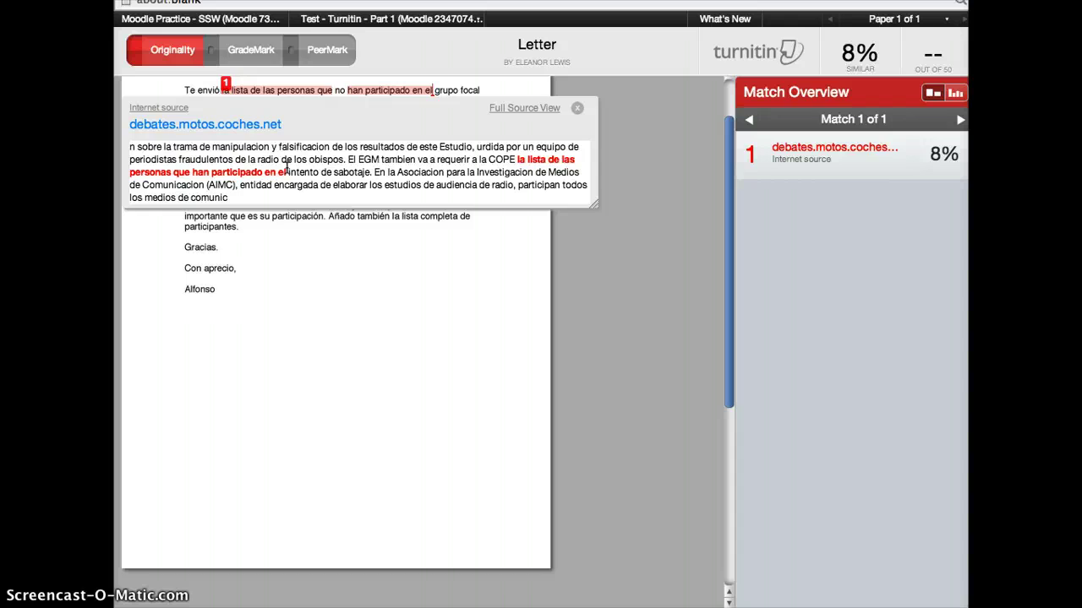
click(577, 108)
scroll(424, 145, up, 2)
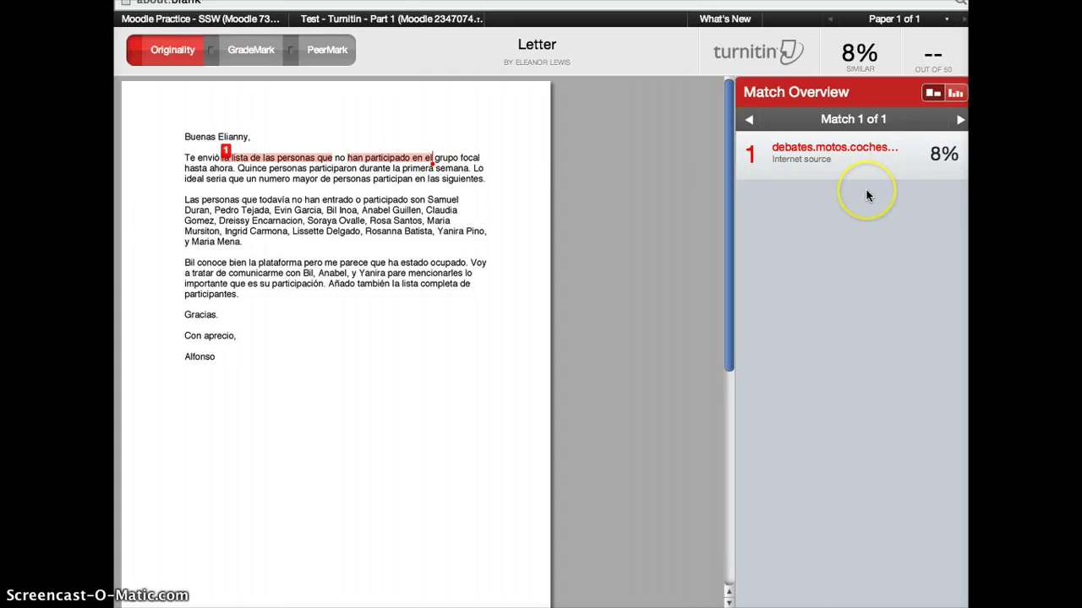
- Compare the highlighted match with its full source text, and close the source text
click(284, 164)
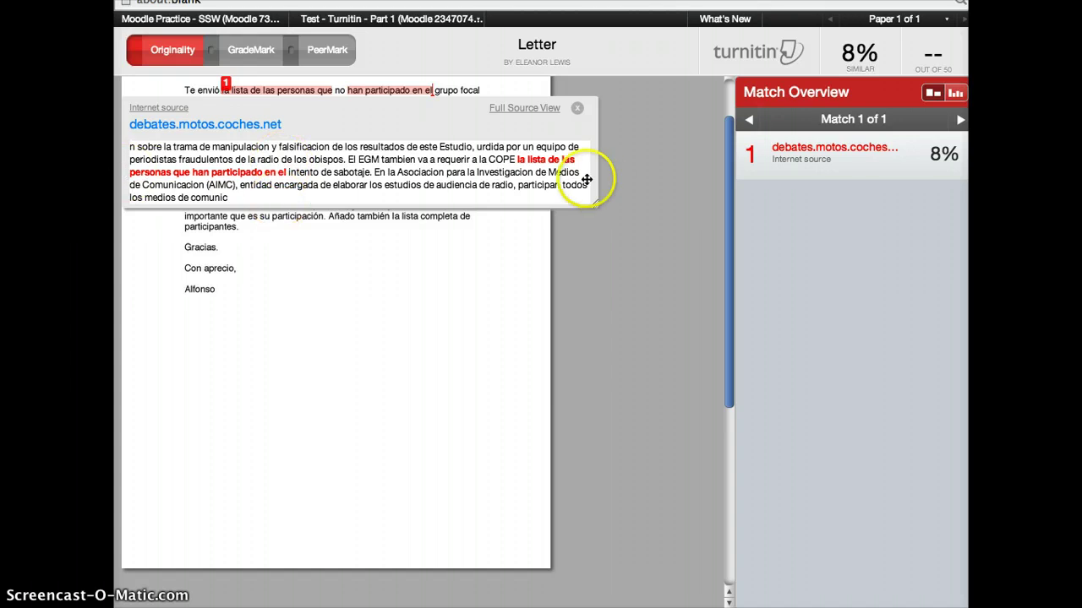
click(539, 110)
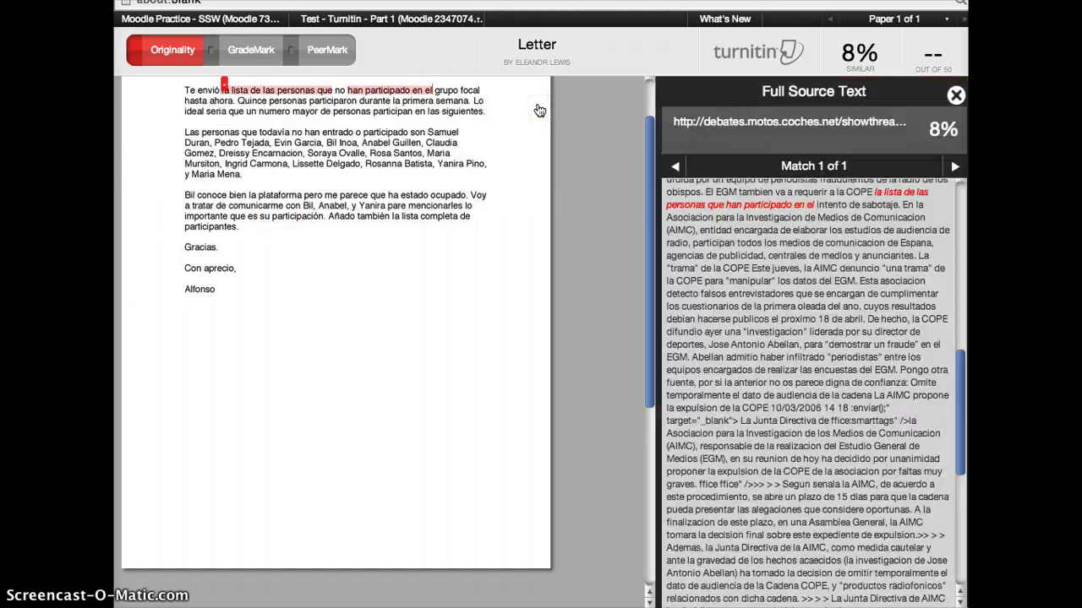
scroll(776, 390, down, 2)
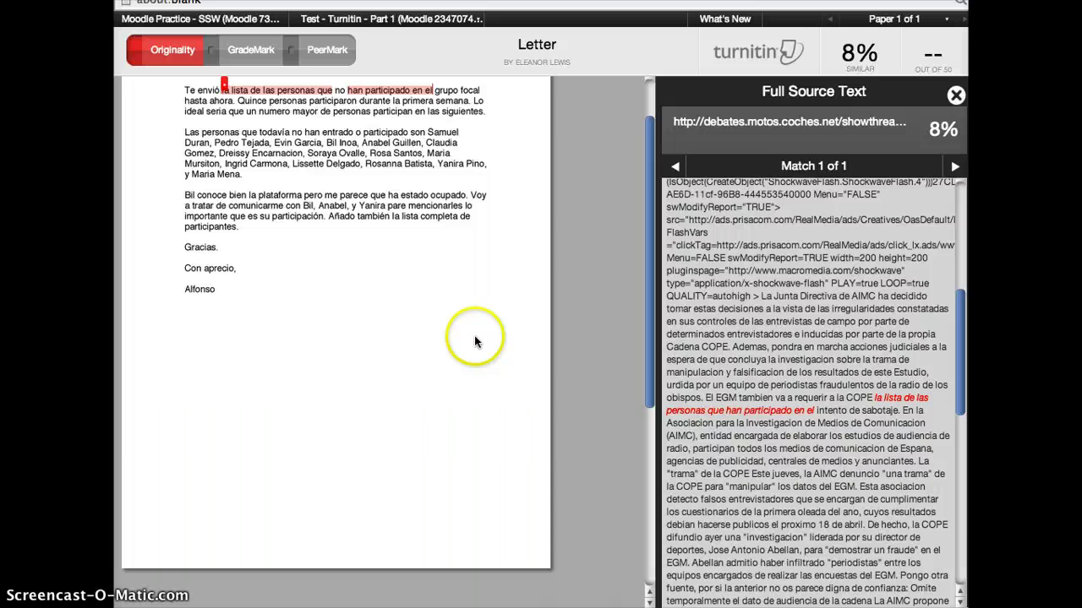
click(956, 95)
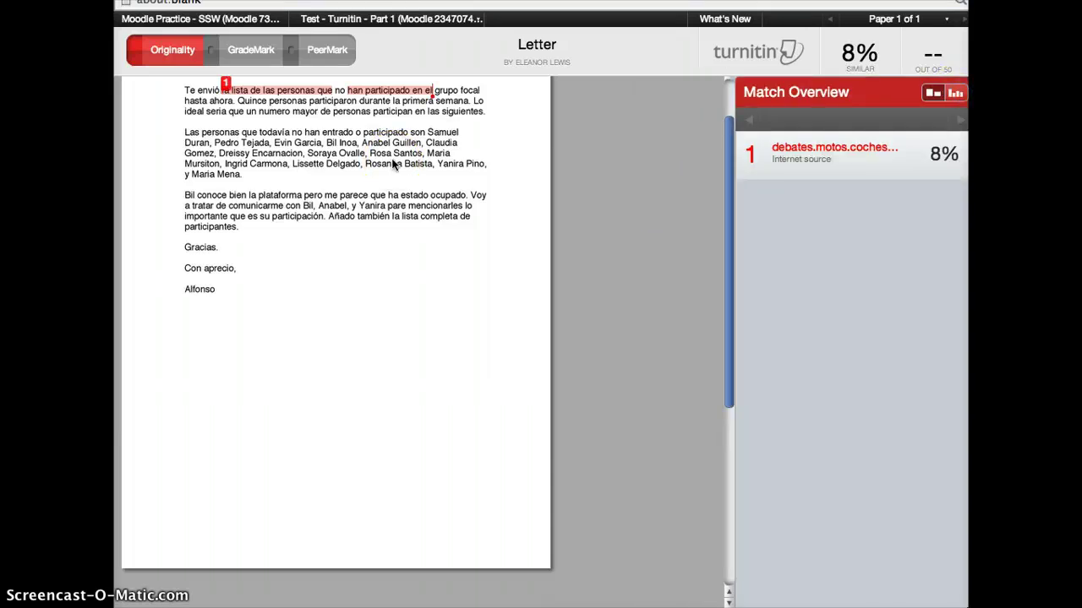
- Try the PeerMark view, and open the rubric manager in GradeMark to see the rubric actions and available rubrics
click(328, 62)
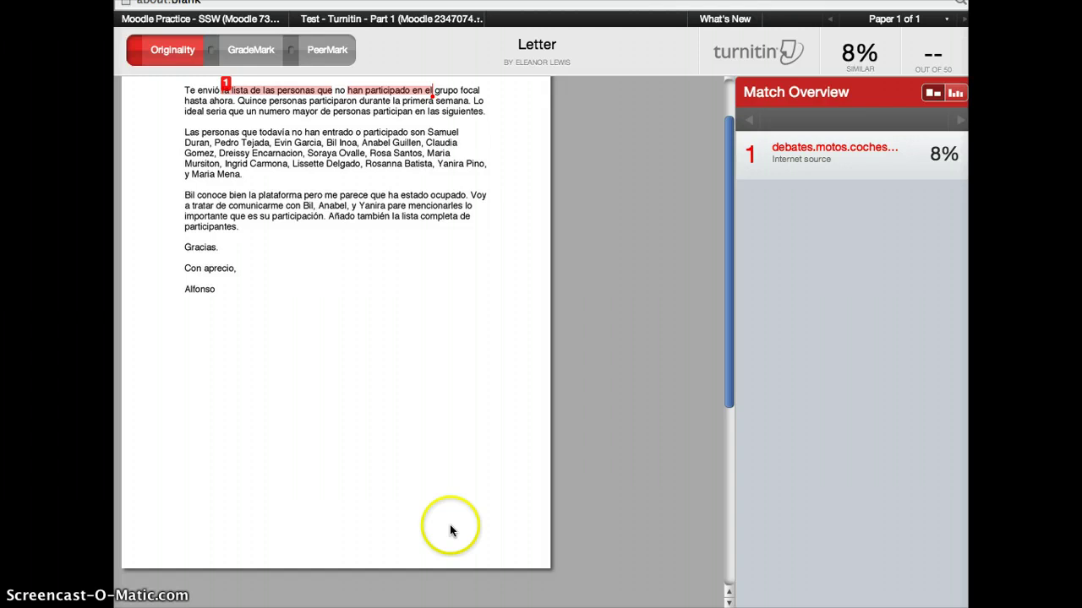
click(330, 50)
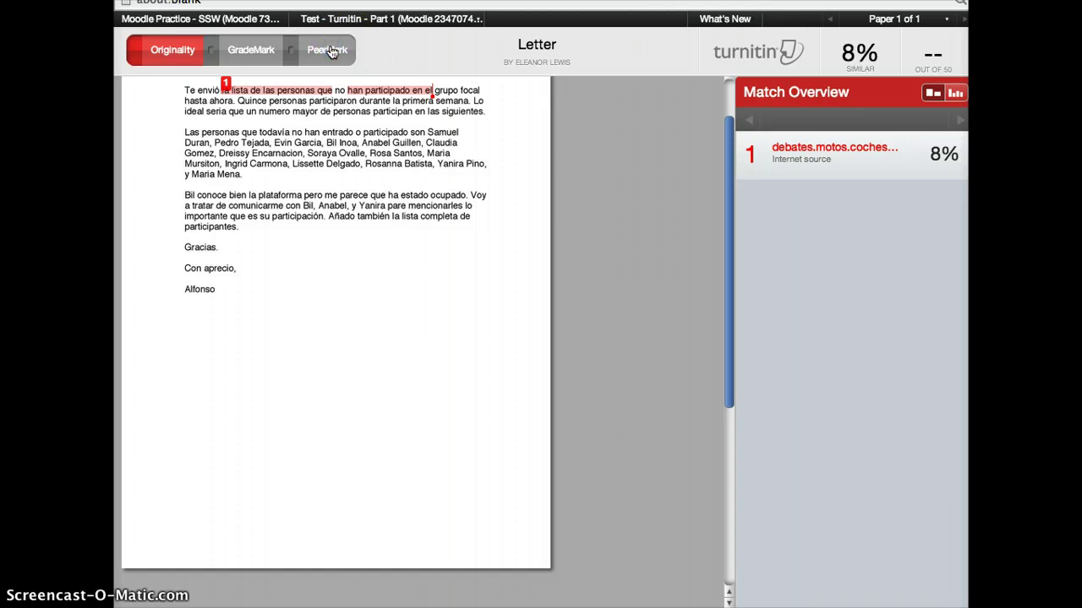
click(267, 52)
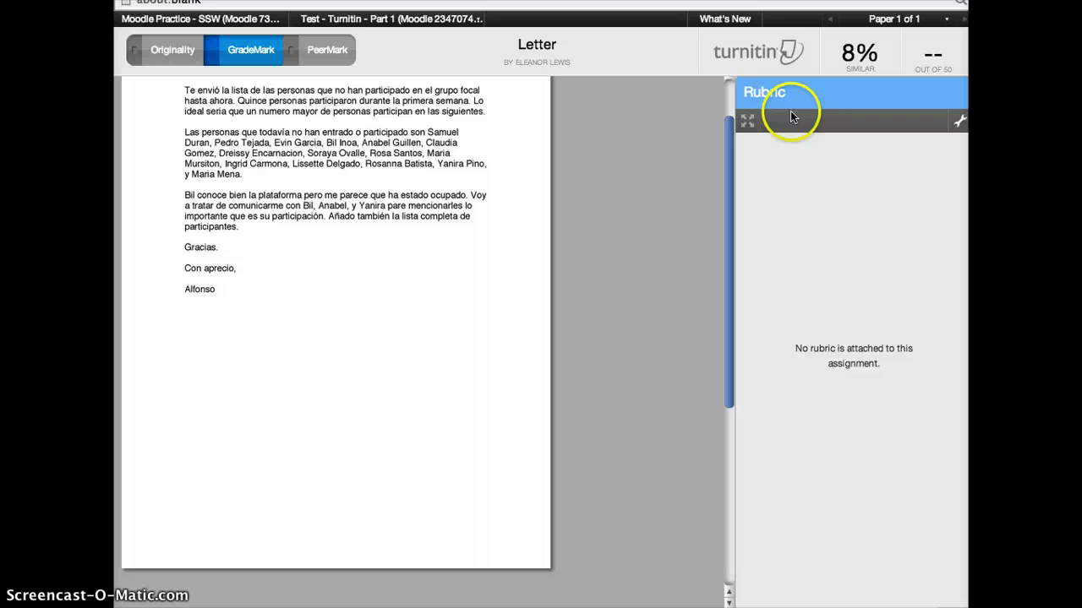
click(960, 124)
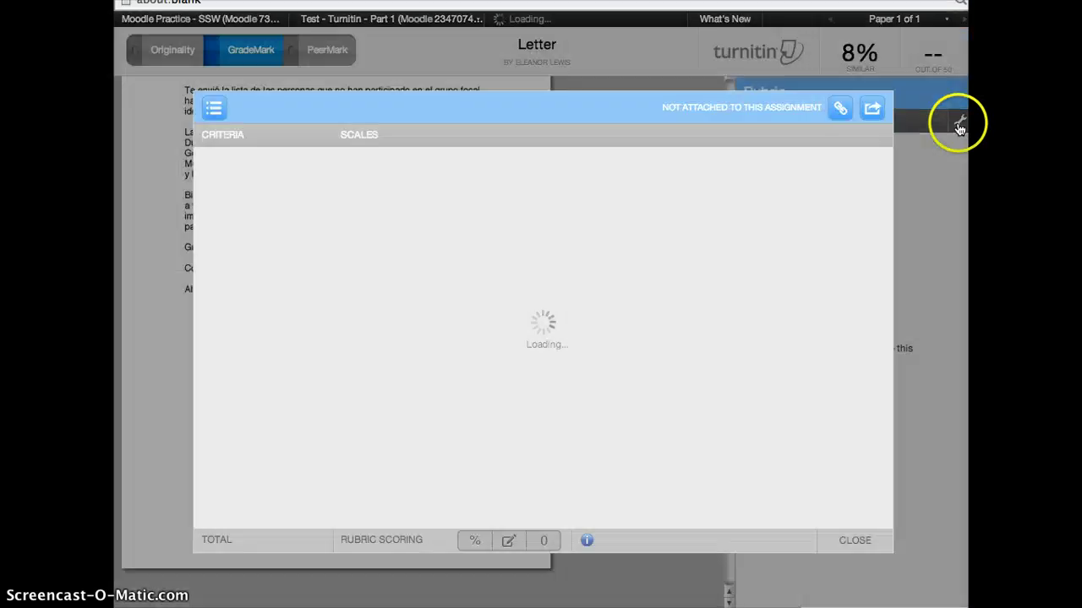
click(213, 107)
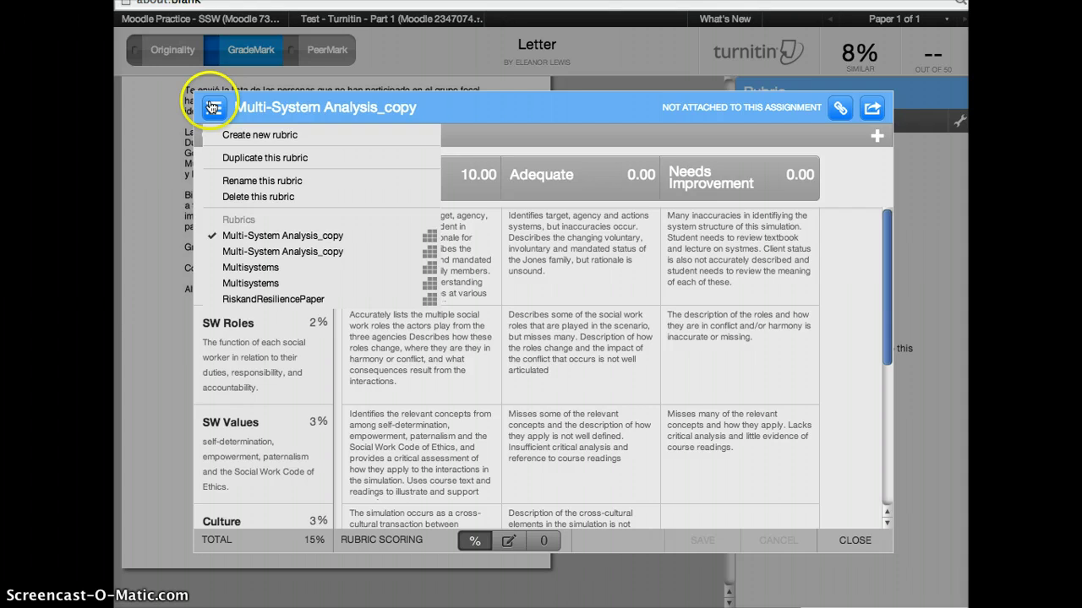
click(522, 117)
- Review the criteria and scales of the Multi-System Analysis_copy rubric, recheck the rubric list and close the rubric manager without attaching one
scroll(486, 435, down, 3)
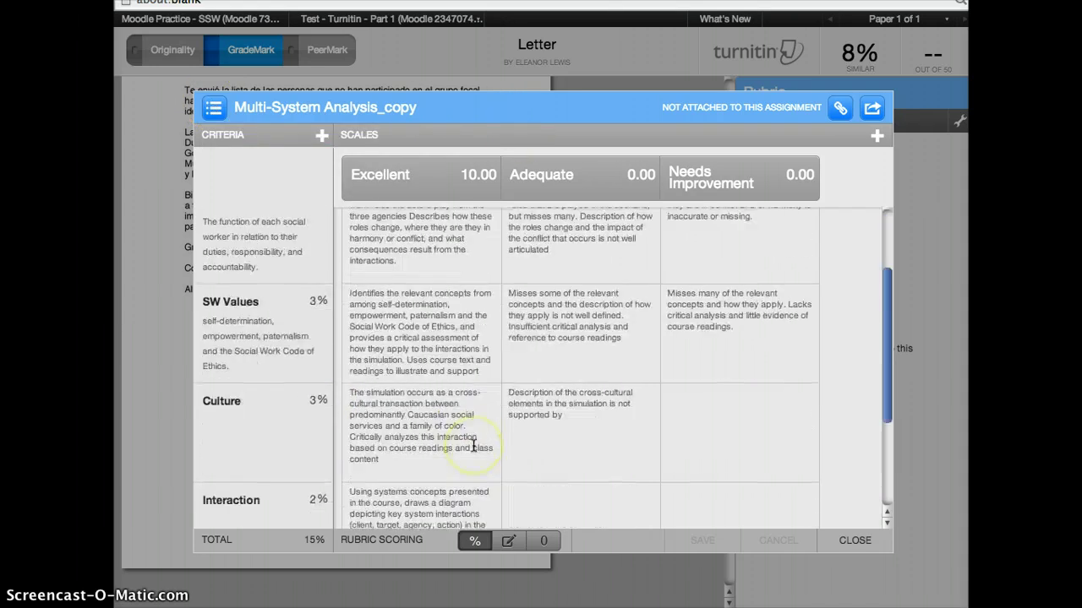
scroll(478, 419, up, 3)
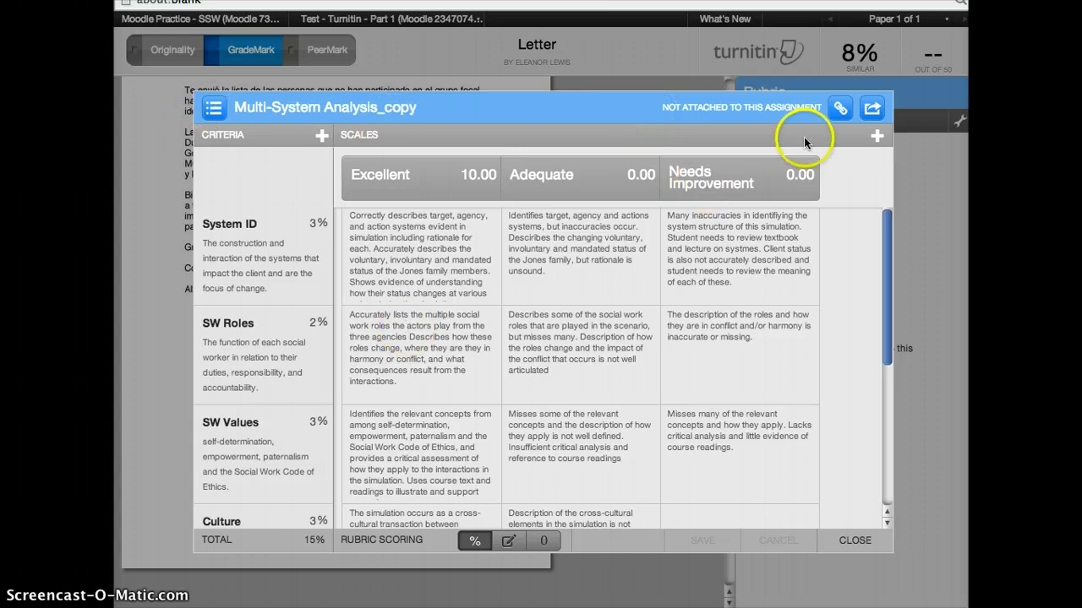
click(213, 106)
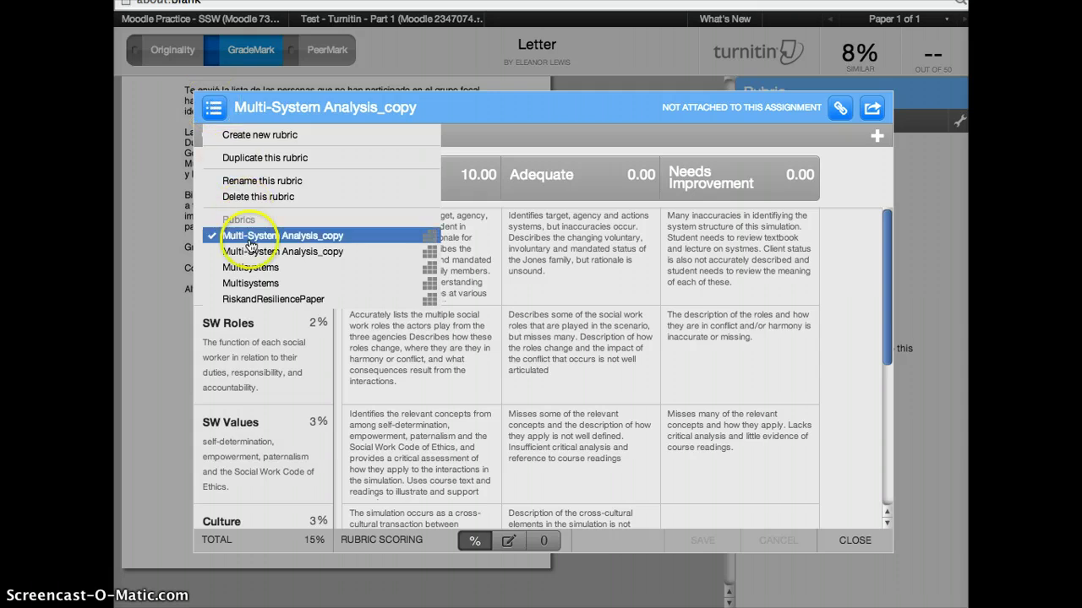
click(149, 231)
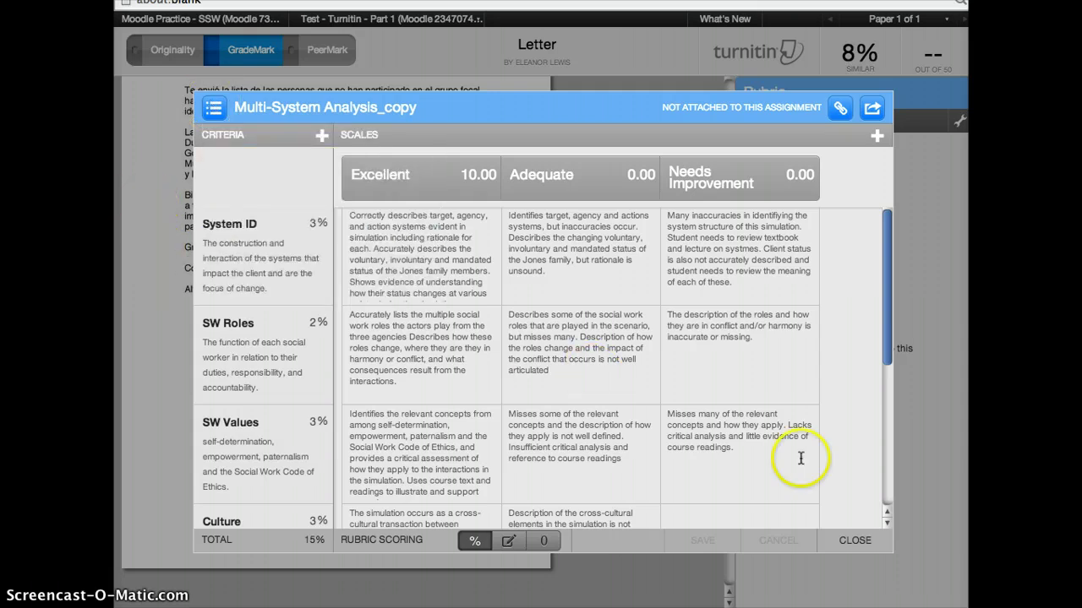
click(861, 540)
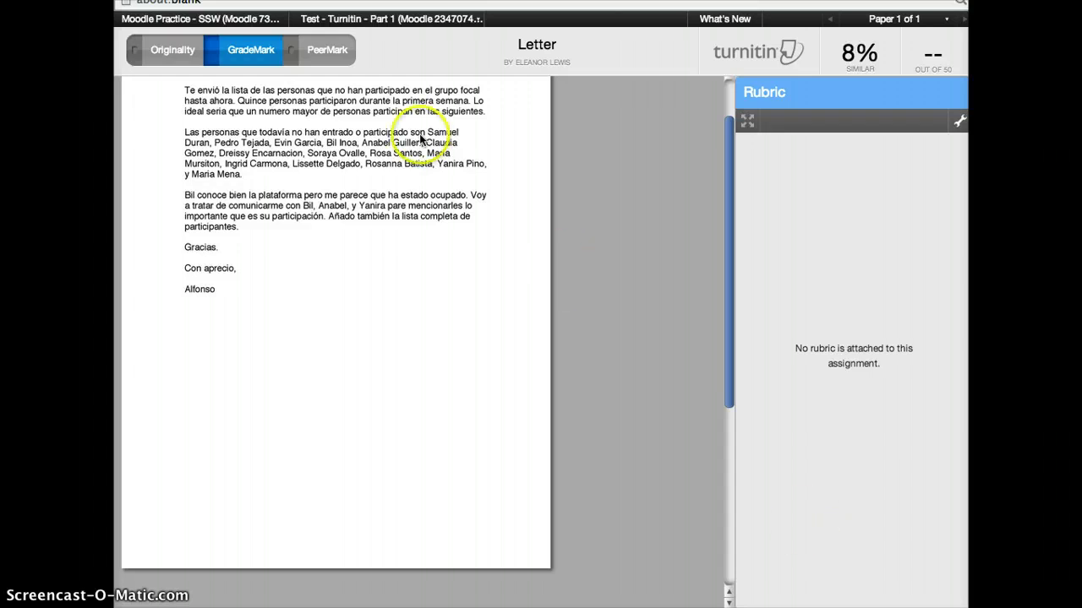
- Close the document viewer and return to the Test - Turnitin entry on the Moodle Practice - SSW course page
key(super+w)
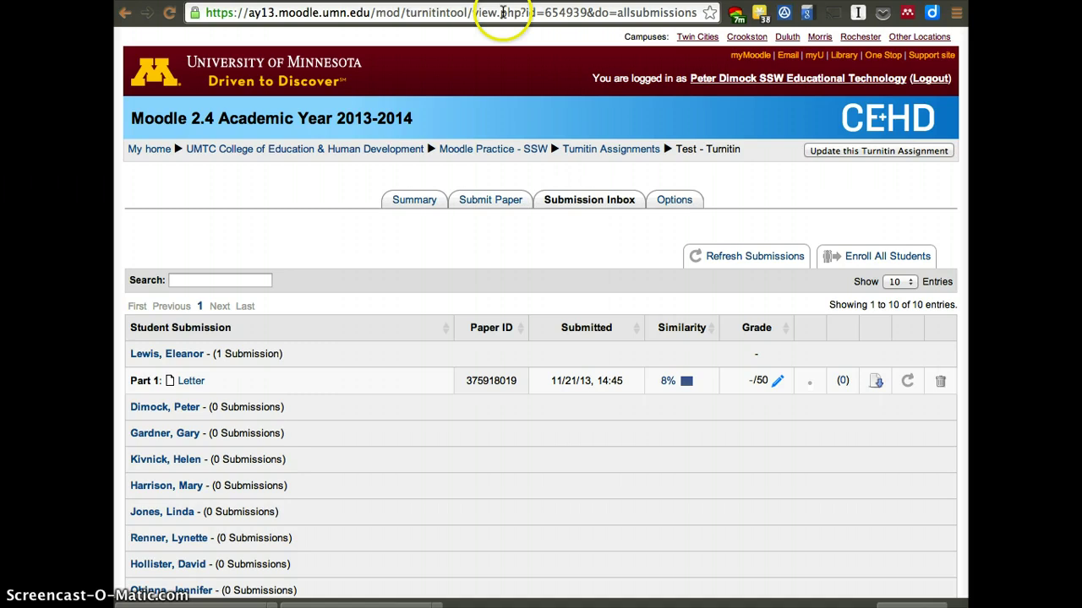
click(502, 12)
text(t)
key(BackSpace)
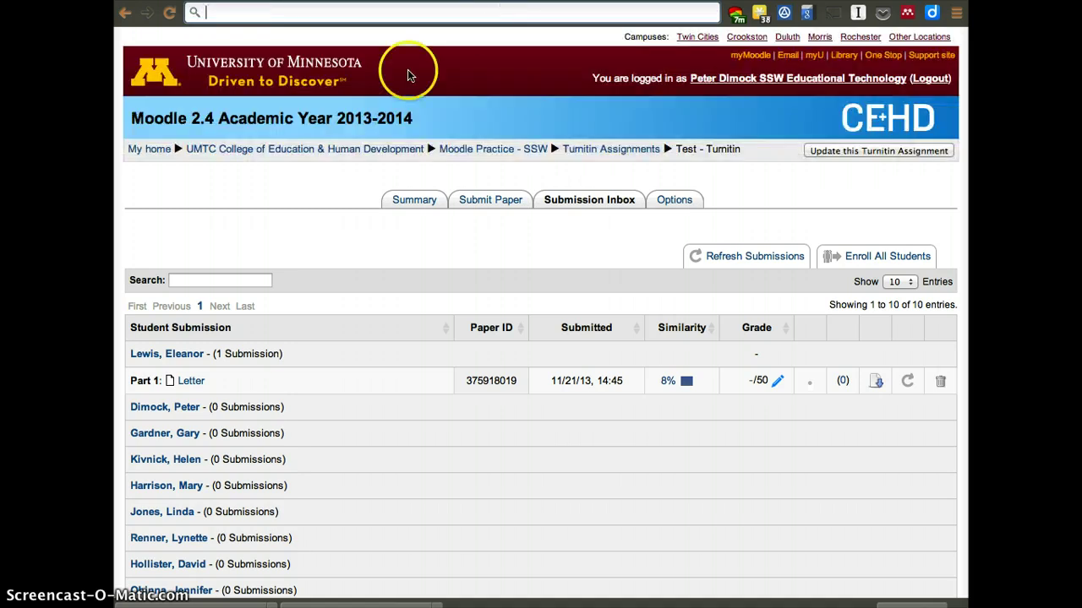
click(509, 157)
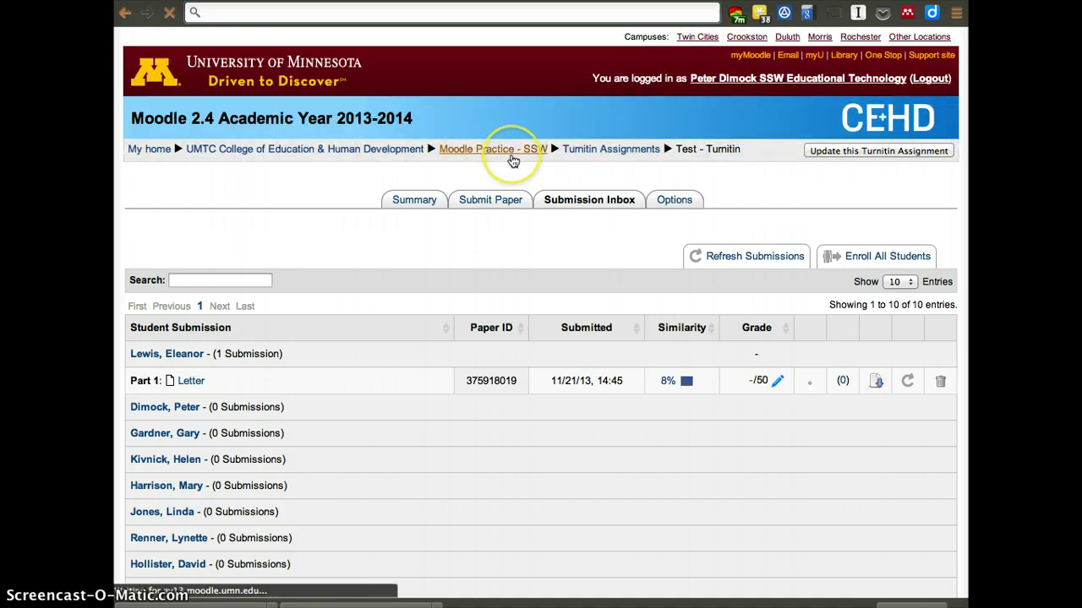
scroll(540, 327, down, 10)
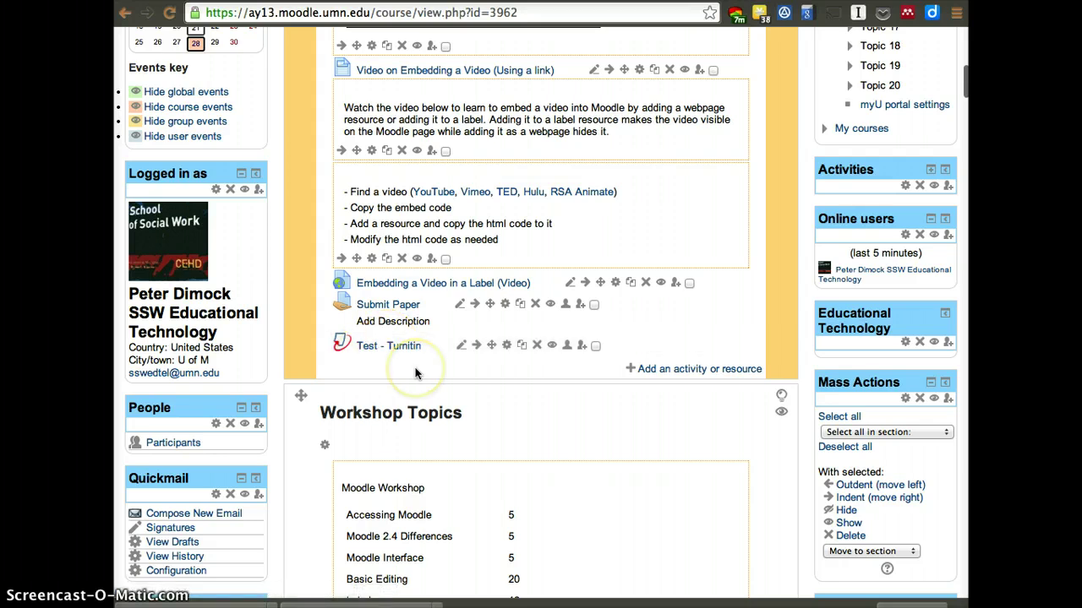
- Go to turnitin.com and look through the home page's feature, educator video and research sections
click(407, 9)
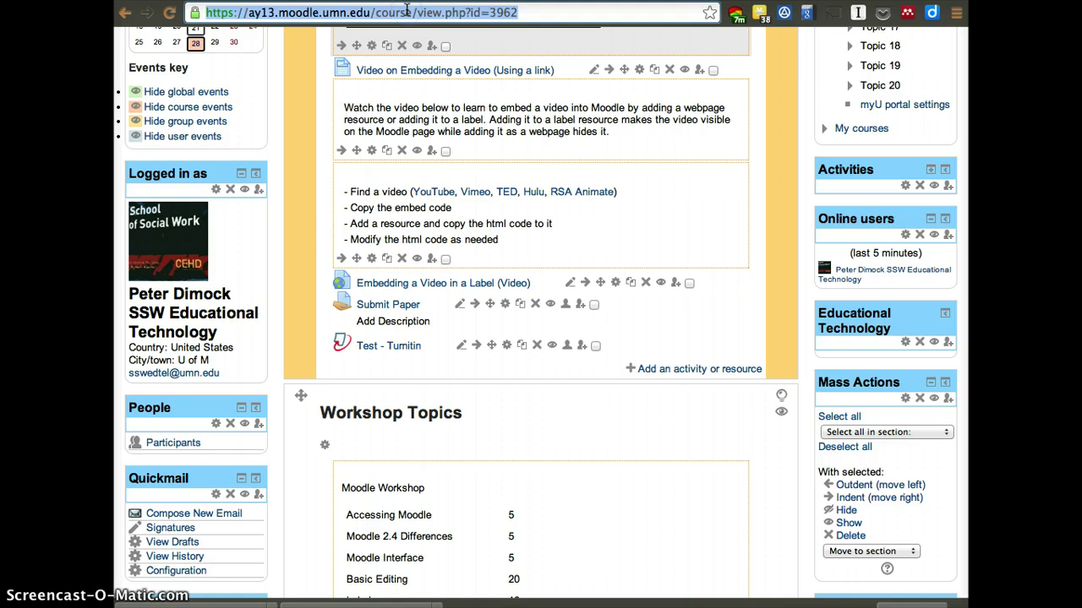
click(523, 270)
click(470, 15)
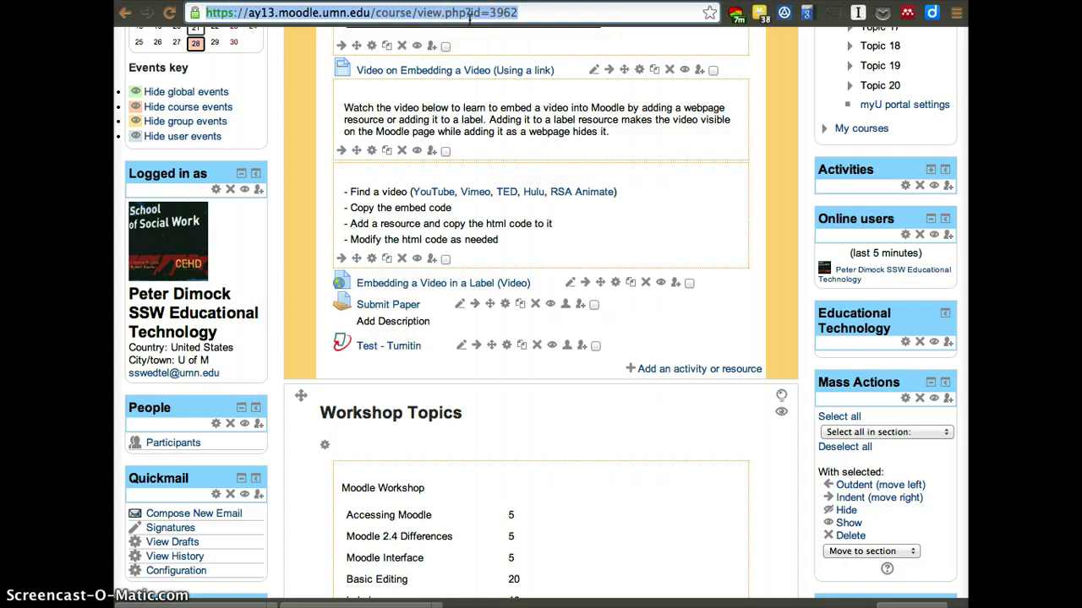
text(turn)
key(Return)
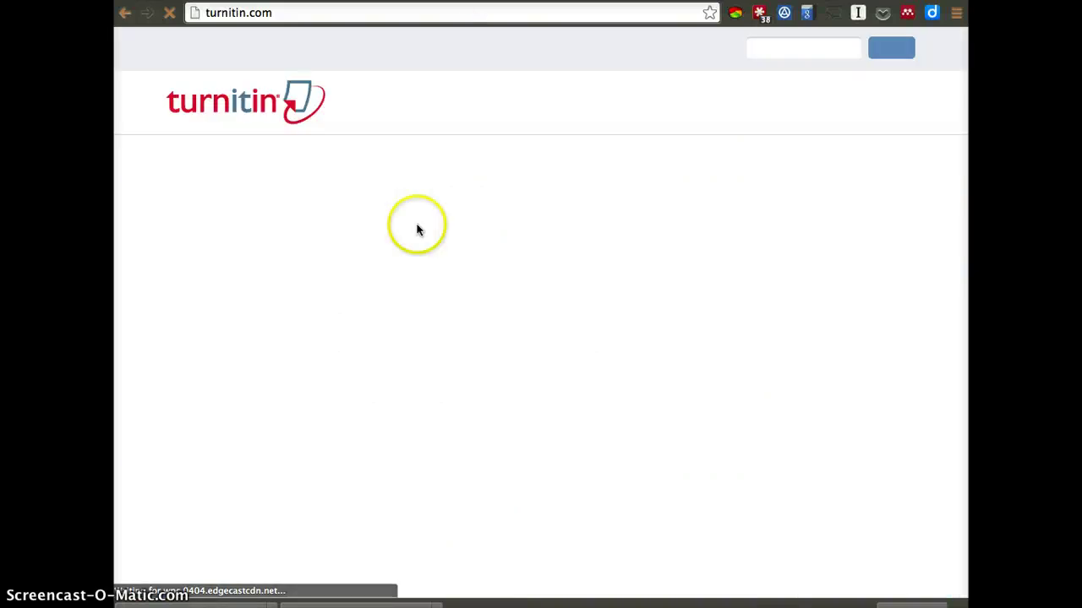
scroll(454, 354, down, 10)
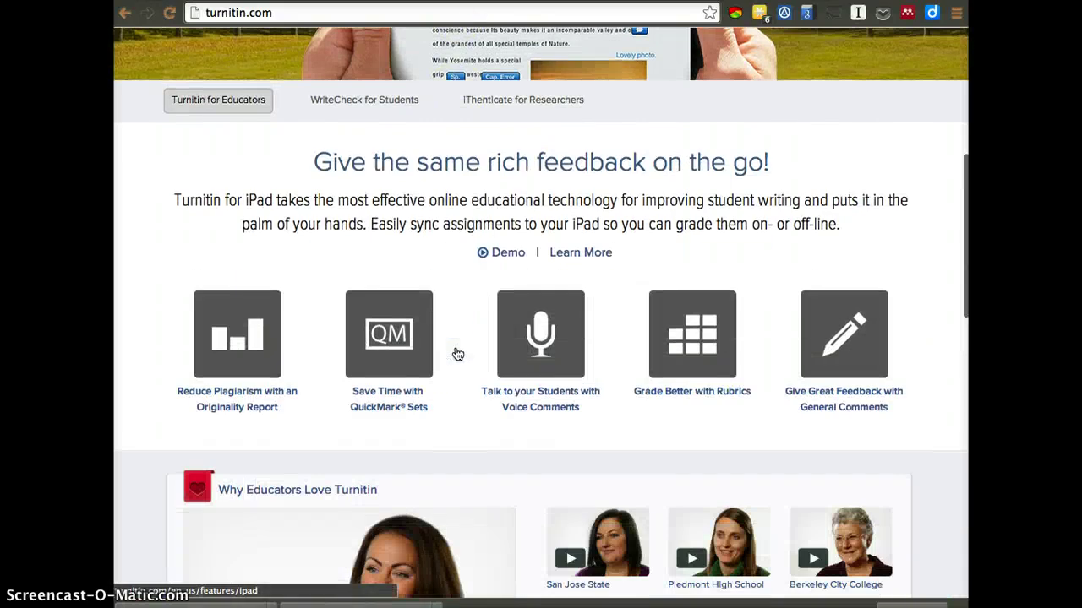
scroll(458, 354, down, 5)
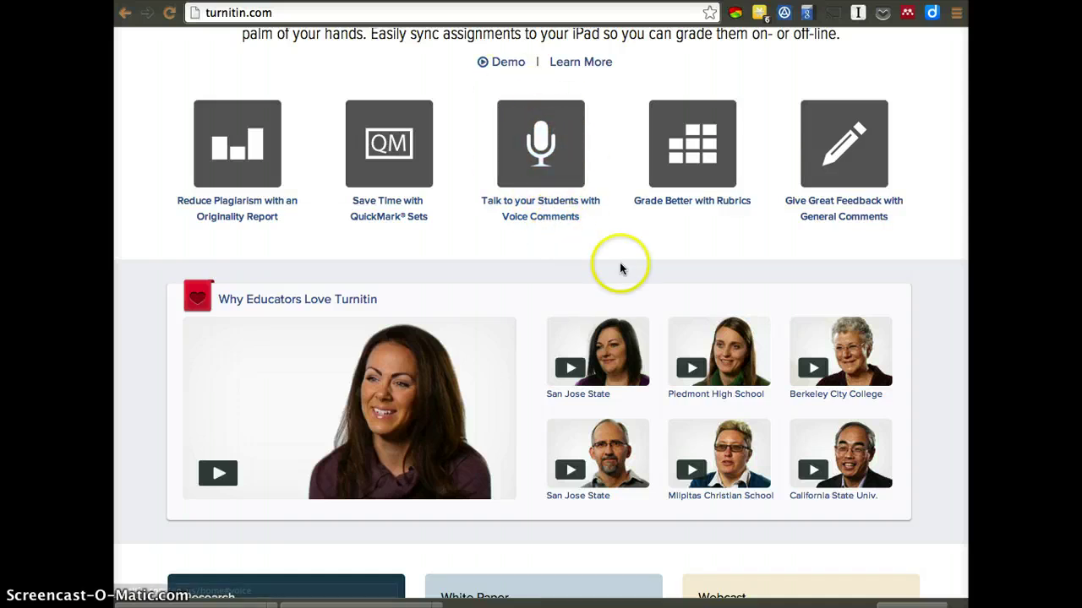
scroll(620, 262, down, 3)
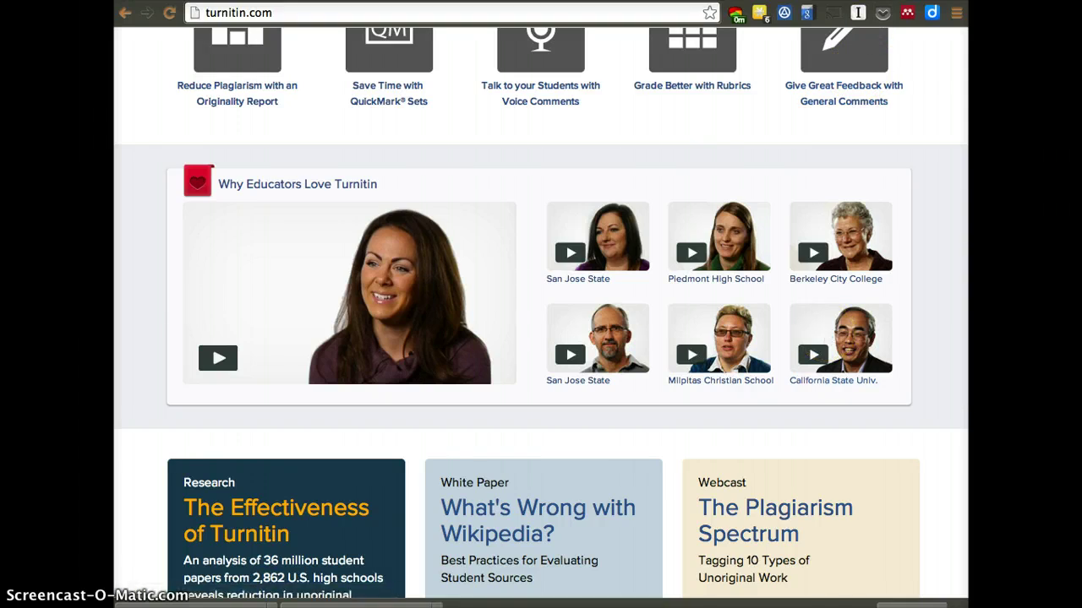
- Examine the home page's research, white paper and webcast cards, including What's Wrong with Wikipedia? and The Plagiarism Spectrum
scroll(600, 538, down, 7)
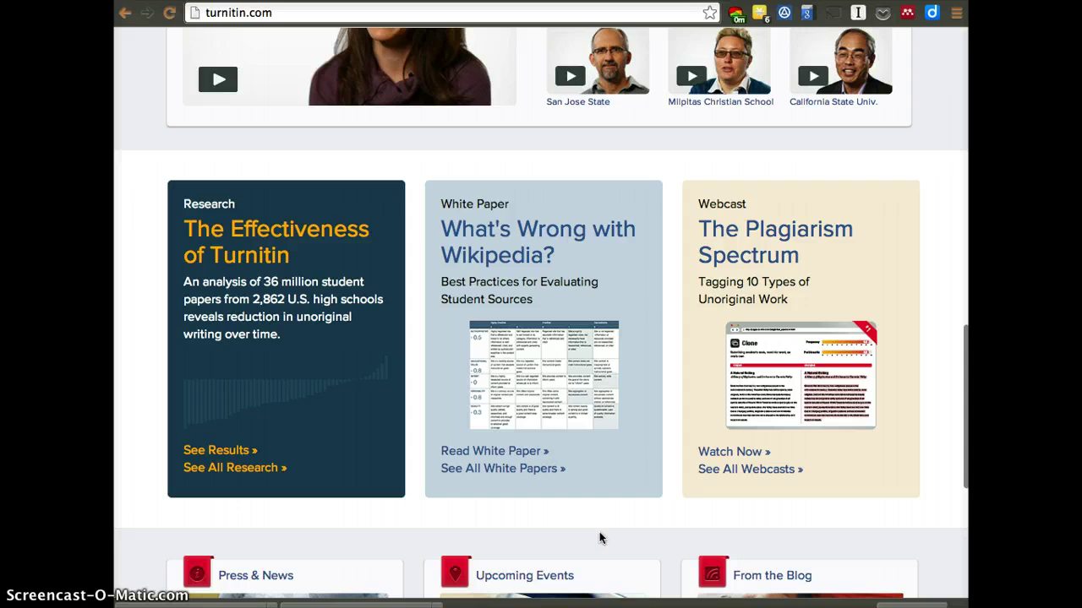
scroll(600, 537, down, 10)
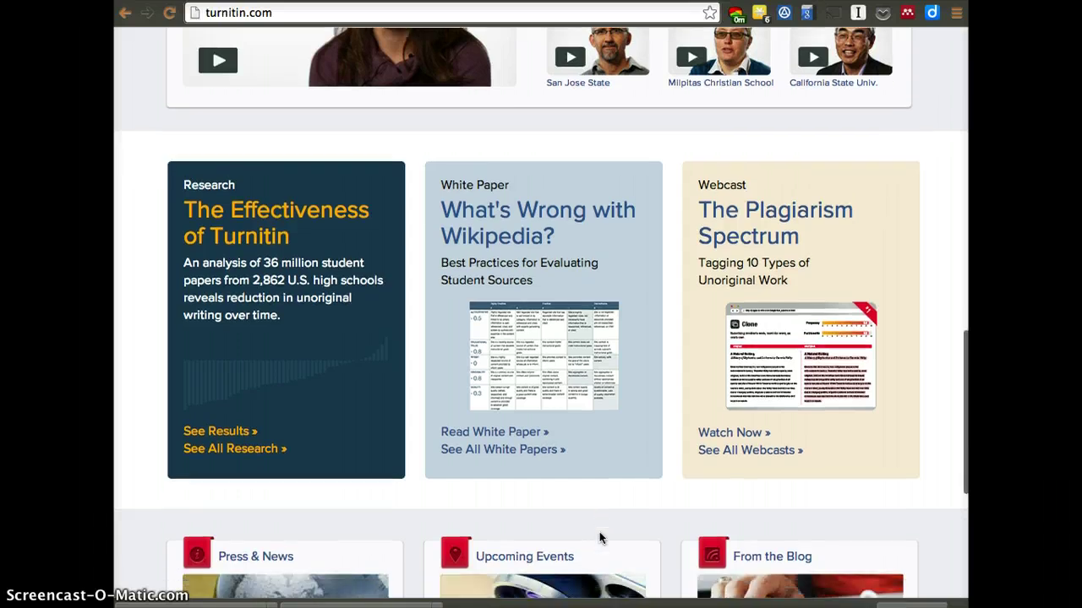
scroll(599, 538, up, 15)
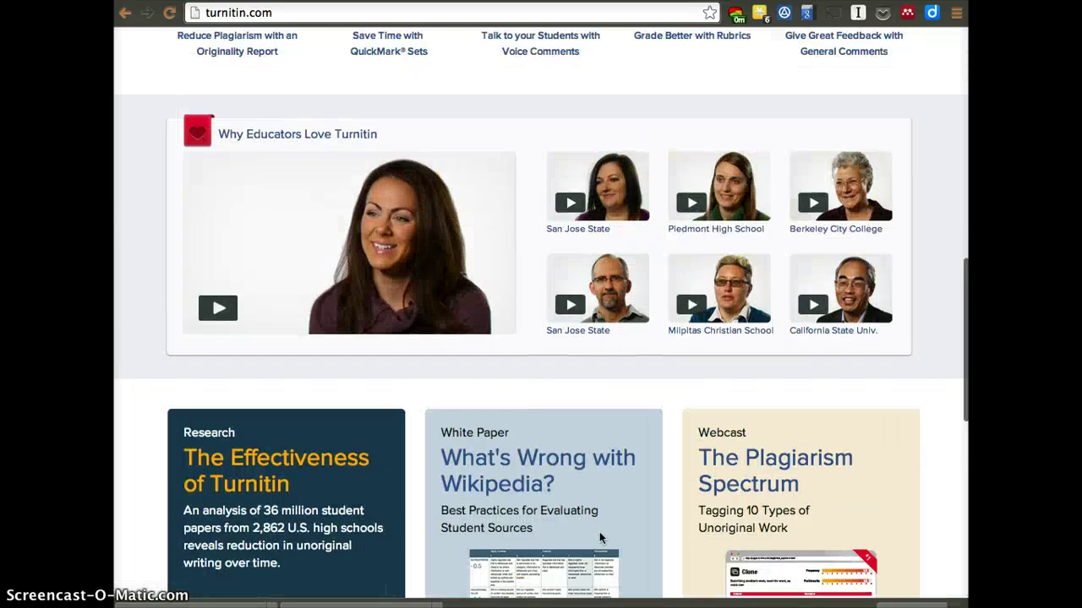
scroll(599, 534, down, 5)
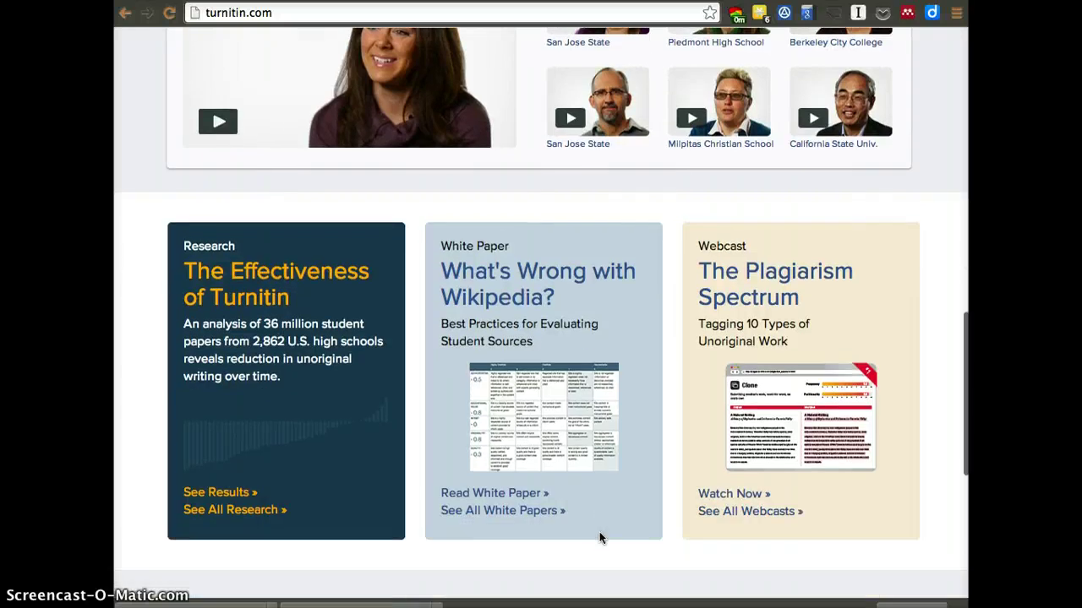
click(484, 438)
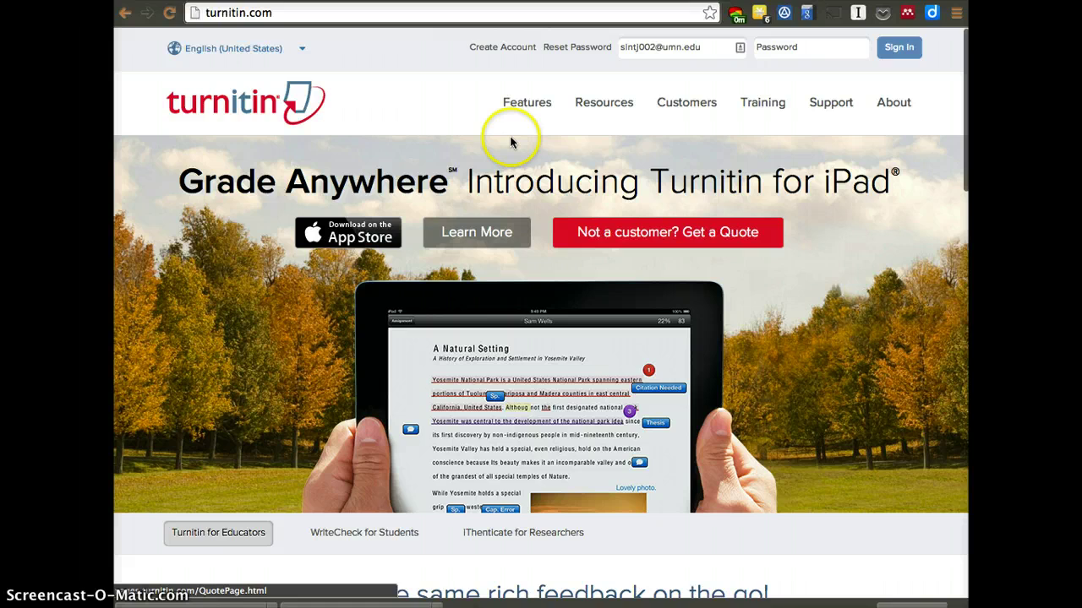
- Open the Resources overview page and look through its white papers and webcasts for educators
mouse_move(579, 102)
click(596, 129)
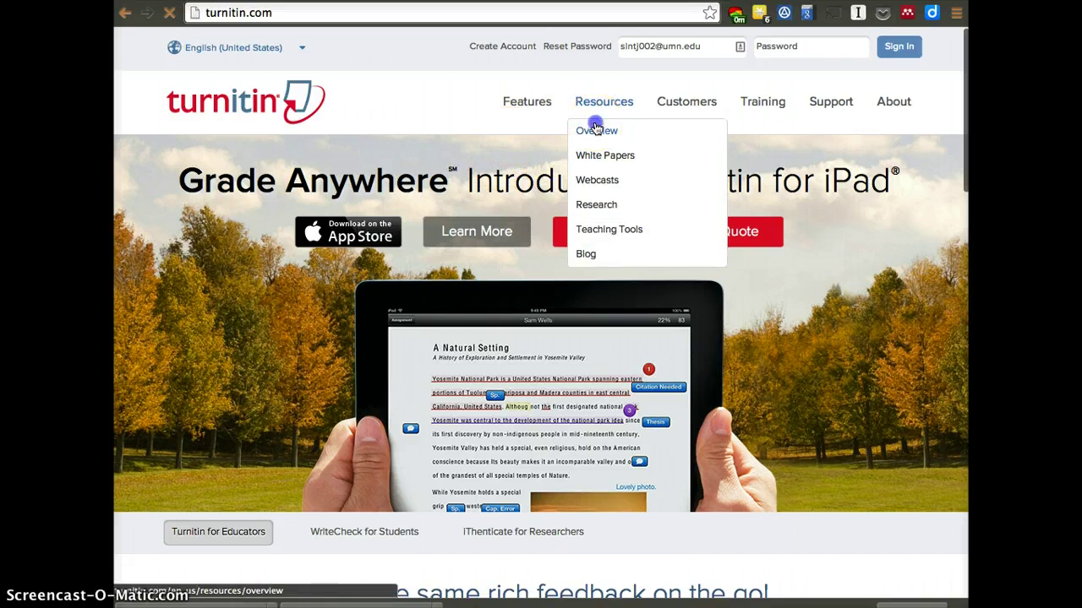
click(563, 278)
scroll(563, 278, down, 5)
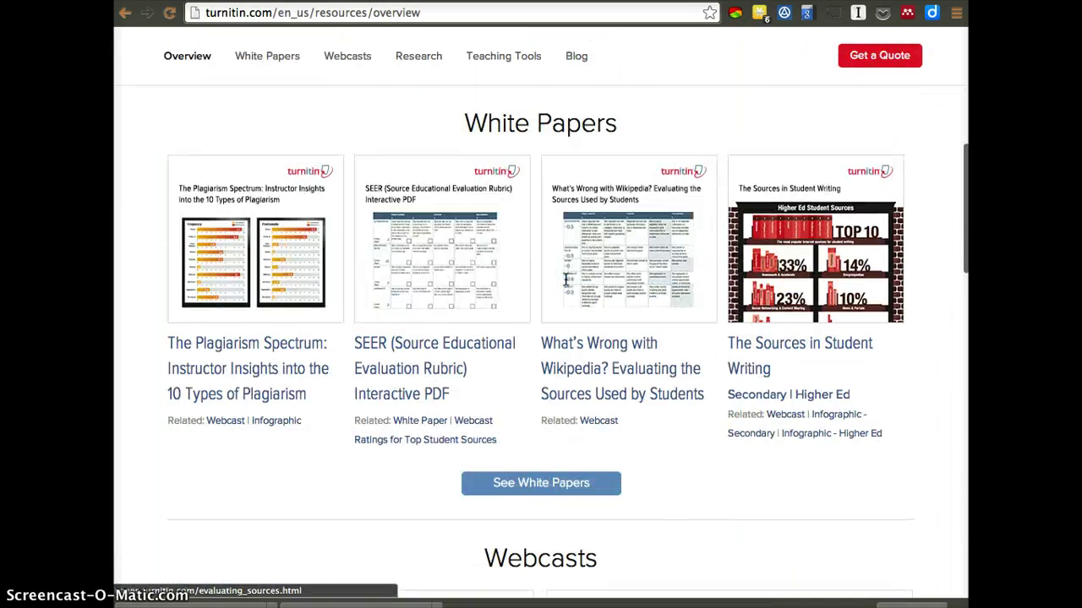
scroll(566, 279, down, 3)
scroll(565, 278, up, 3)
- Open the OriginalityCheck feature page and highlight the web page, student paper and publication figures under Access the Largest Database
mouse_move(533, 106)
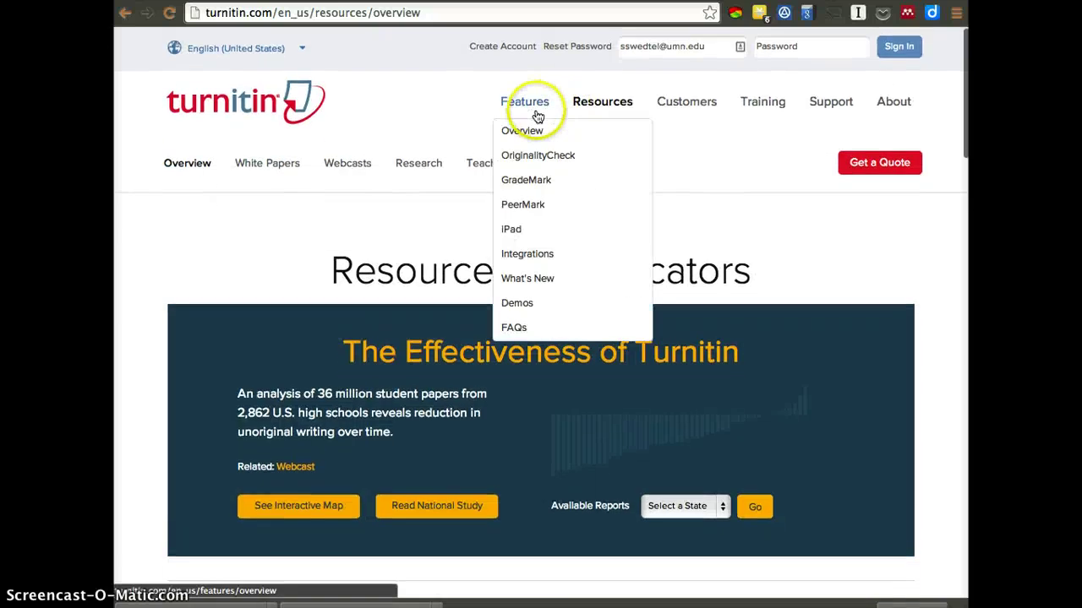
click(526, 158)
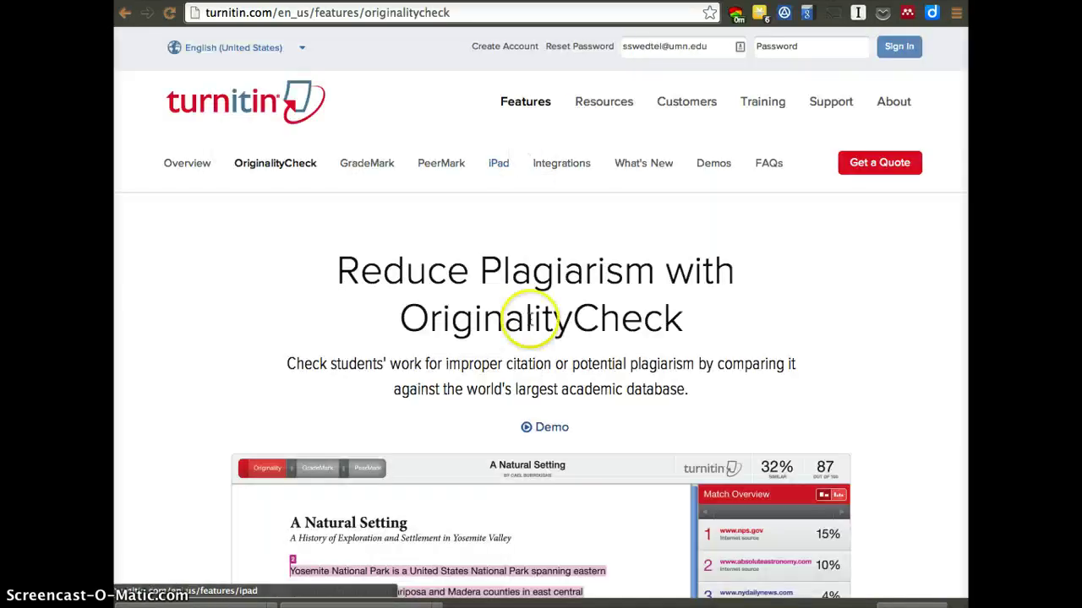
scroll(530, 319, down, 9)
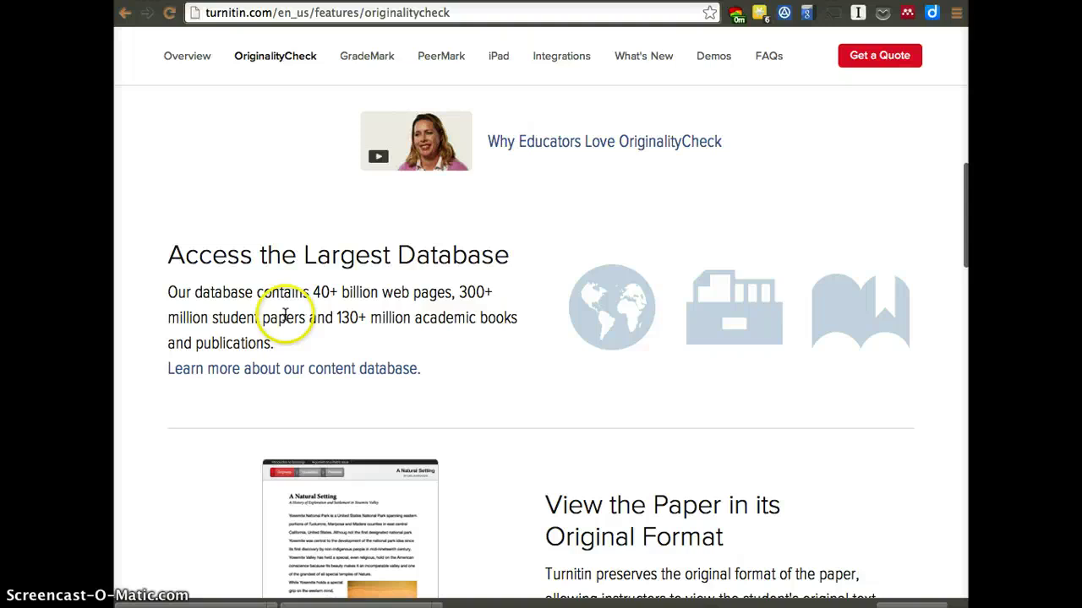
mouse_move(313, 291)
mouse_down()
mouse_move(467, 313)
mouse_move(456, 292)
mouse_move(466, 292)
mouse_move(459, 302)
mouse_move(471, 315)
mouse_move(306, 326)
mouse_move(418, 333)
mouse_up()
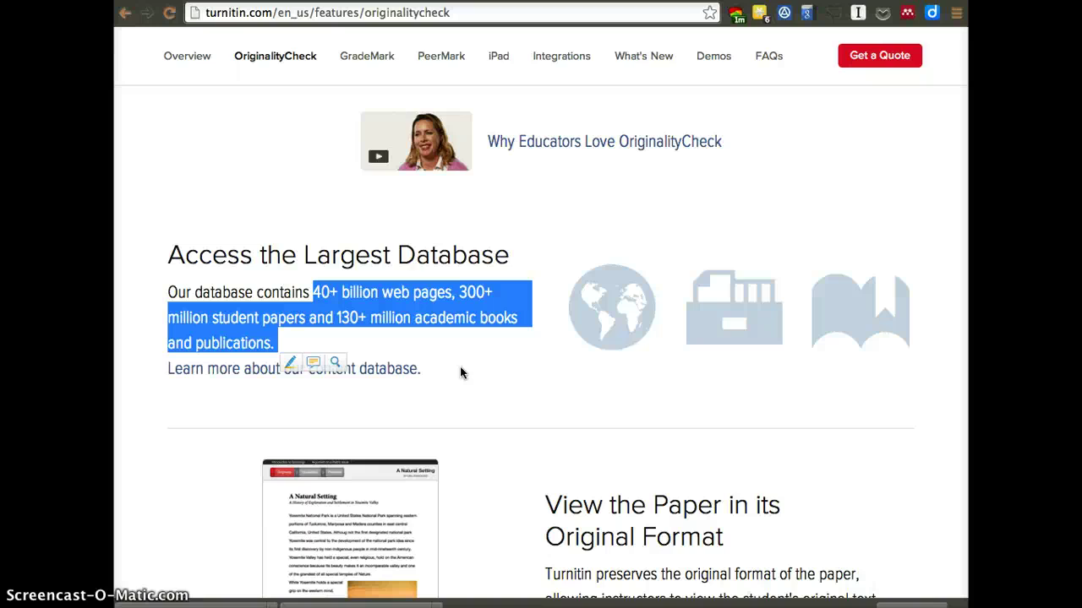
- Open the details about Turnitin's content database and review the content comparison, databases and publisher partnerships
click(379, 372)
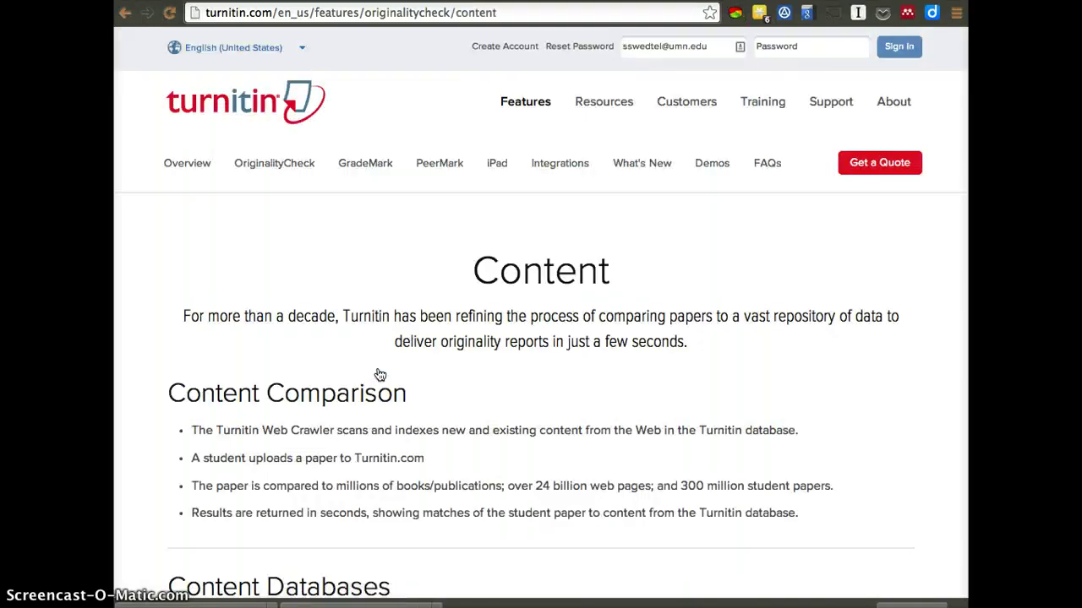
scroll(379, 376, down, 3)
scroll(378, 375, down, 10)
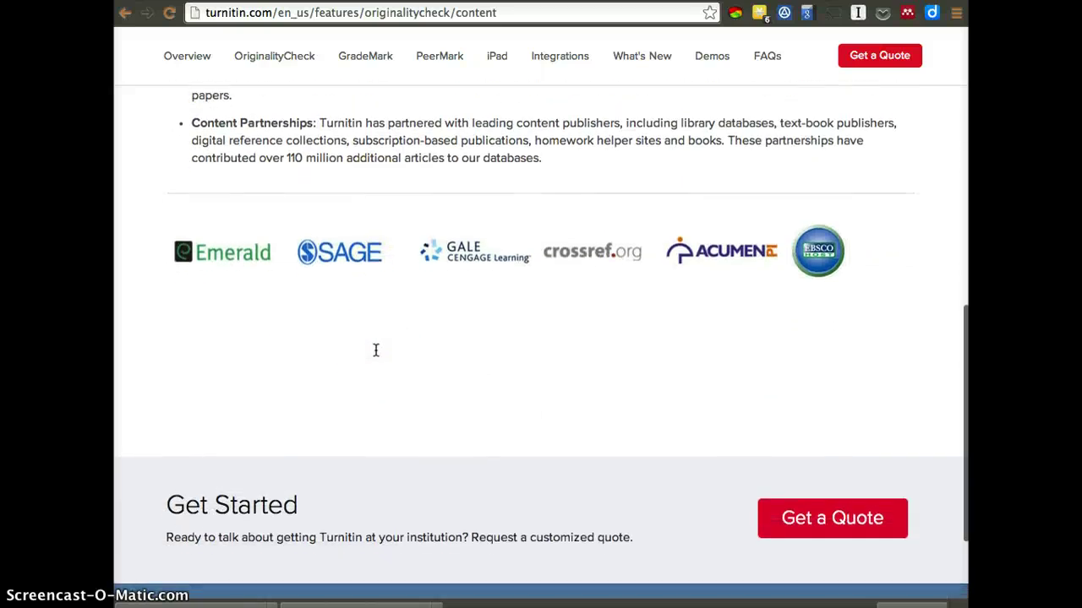
scroll(376, 350, up, 15)
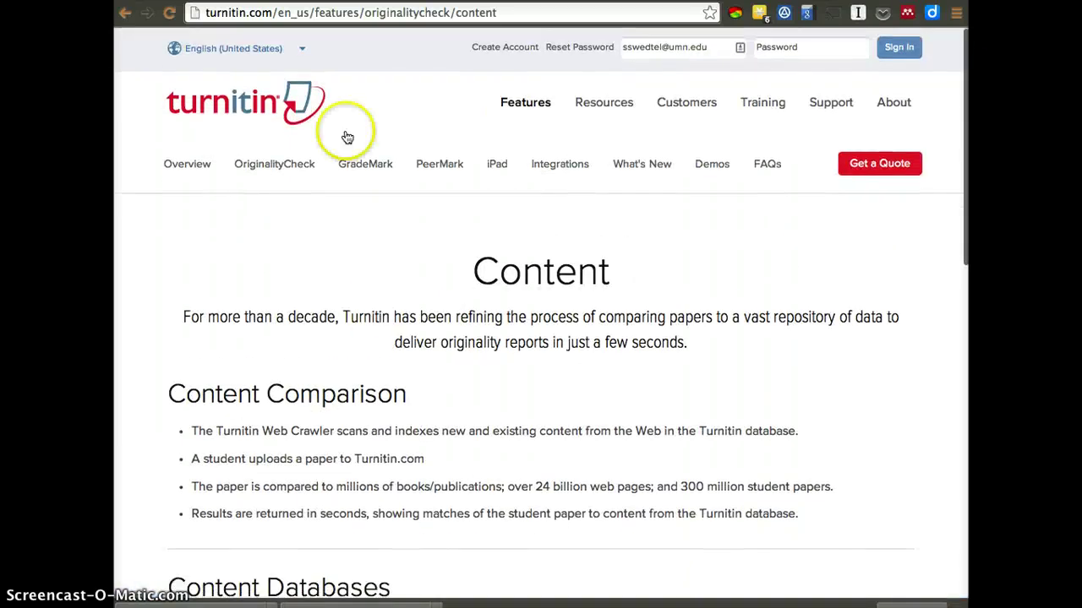
- Open the GradeMark feature page and review its feedback types, sample marked paper and OriginalityCheck overlay section
click(351, 161)
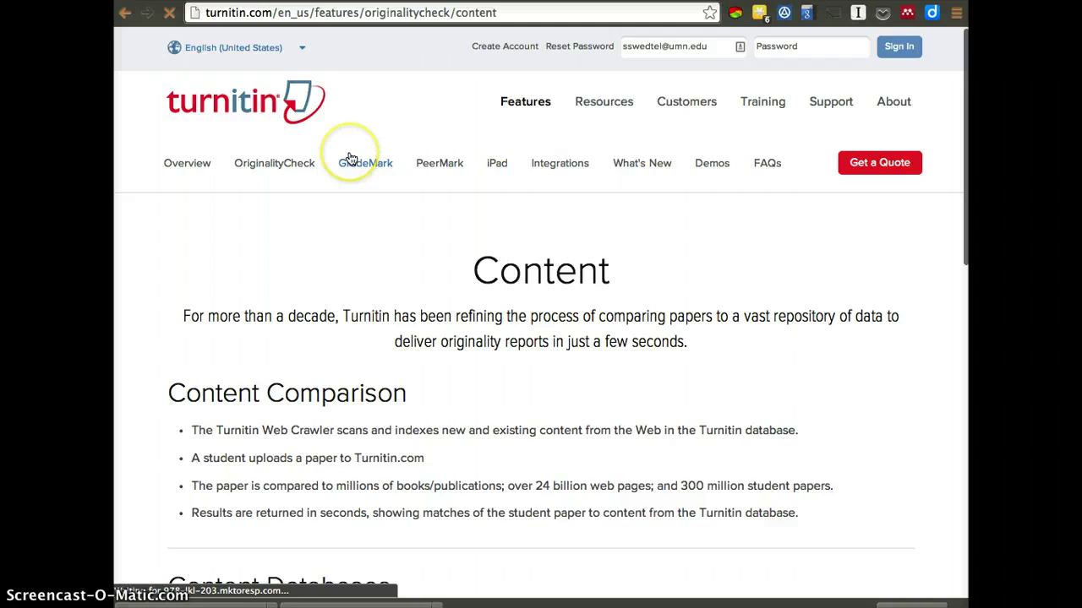
scroll(414, 411, down, 3)
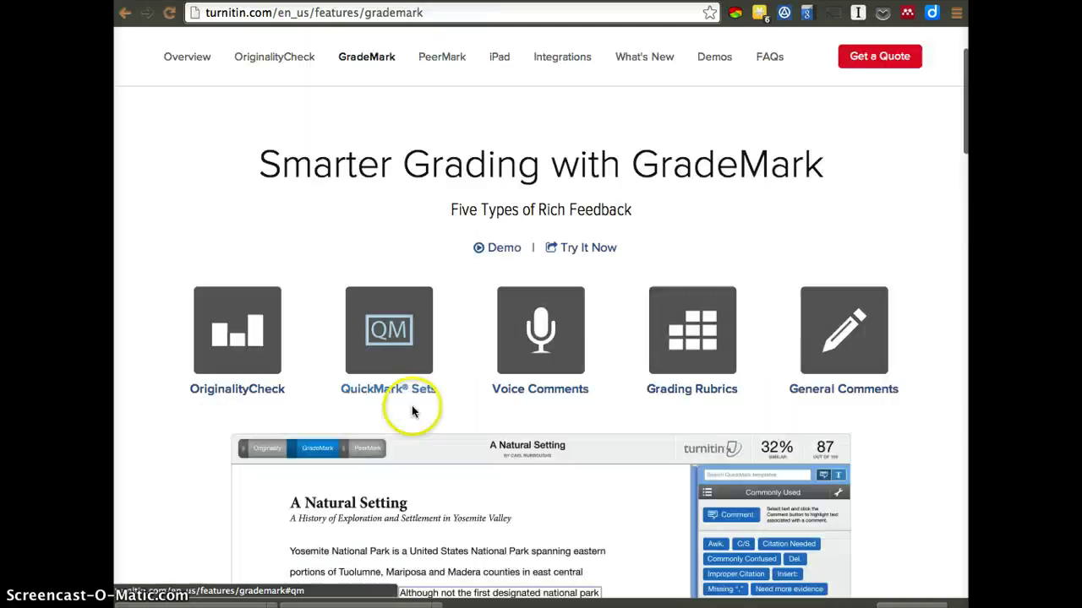
scroll(649, 431, down, 3)
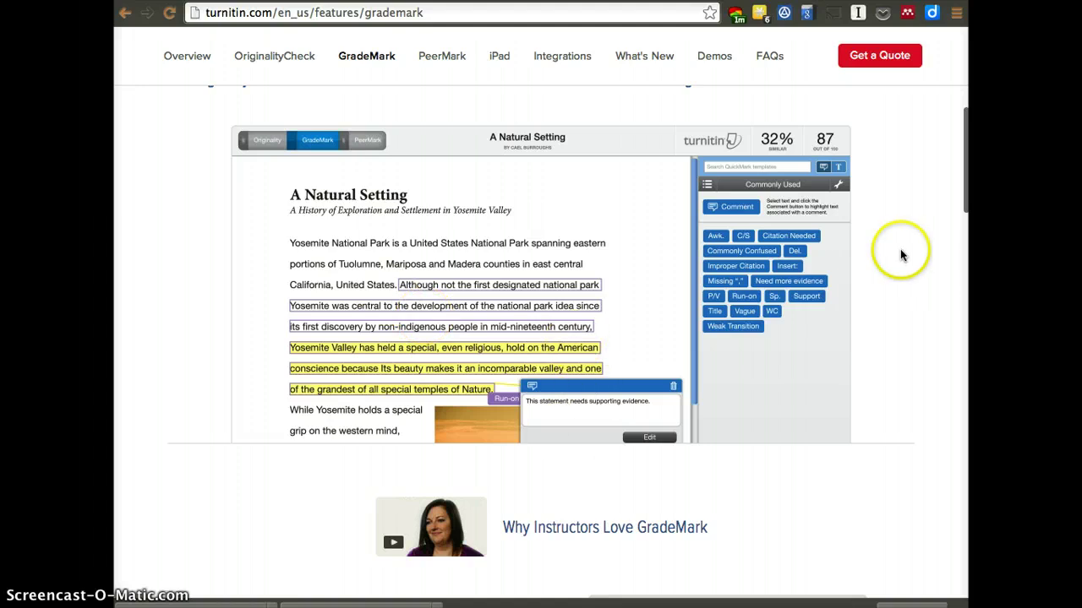
scroll(565, 357, down, 8)
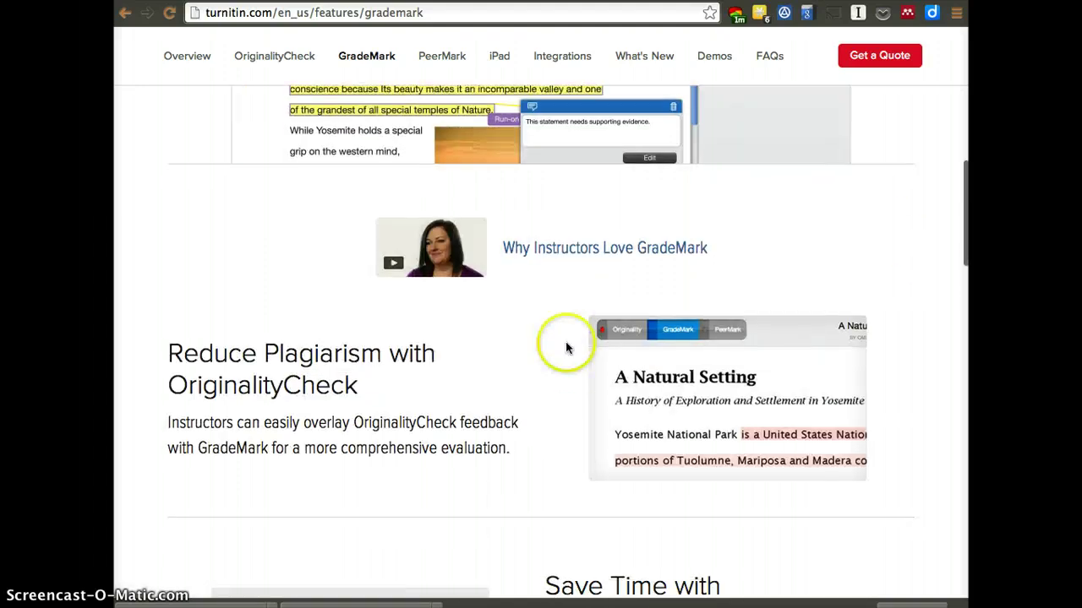
scroll(566, 348, down, 3)
scroll(507, 347, up, 15)
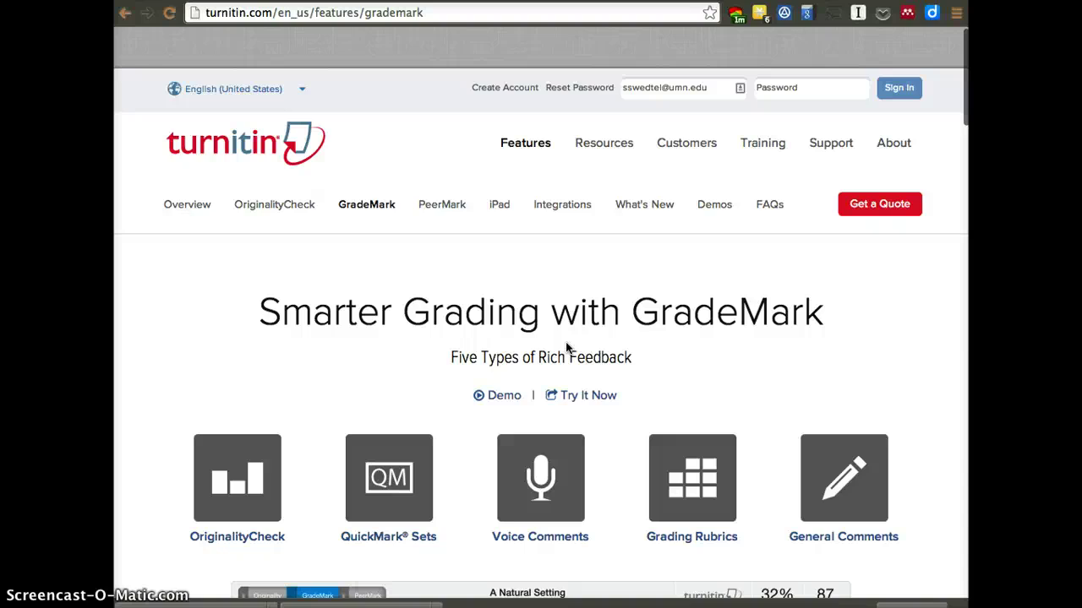
- Open the PeerMark feature page and review the sample peer review and the paper distribution, anonymous review and assessment question sections
click(446, 166)
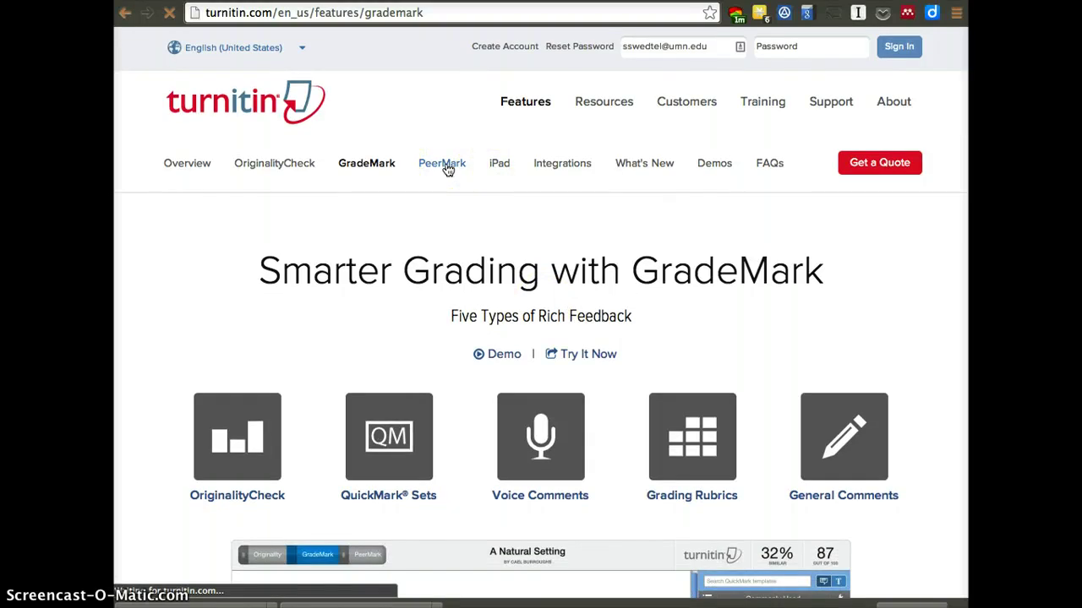
scroll(546, 469, down, 1)
scroll(545, 469, down, 3)
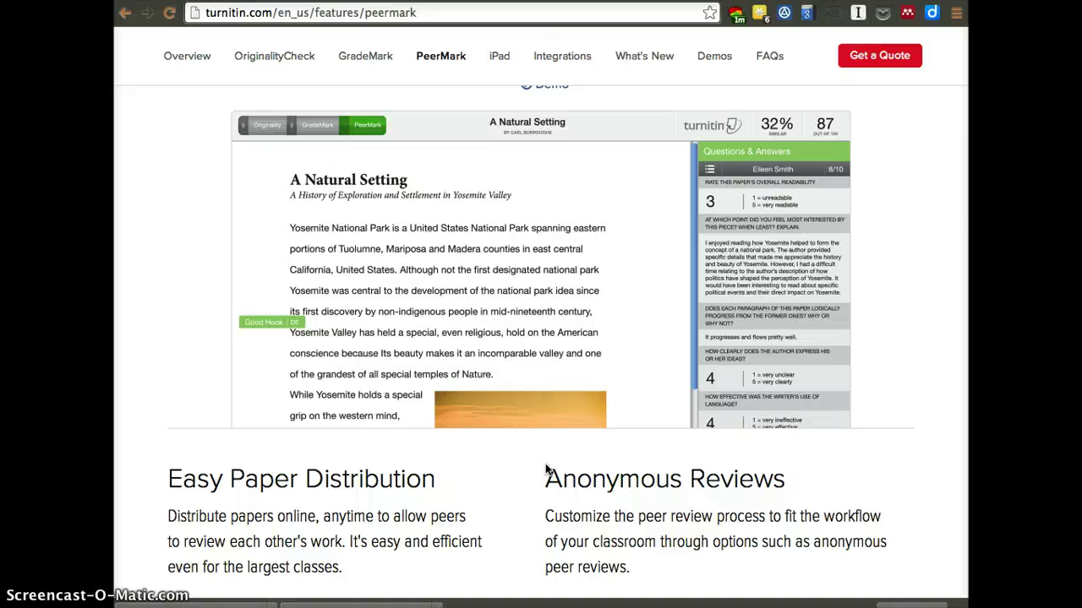
scroll(498, 338, down, 3)
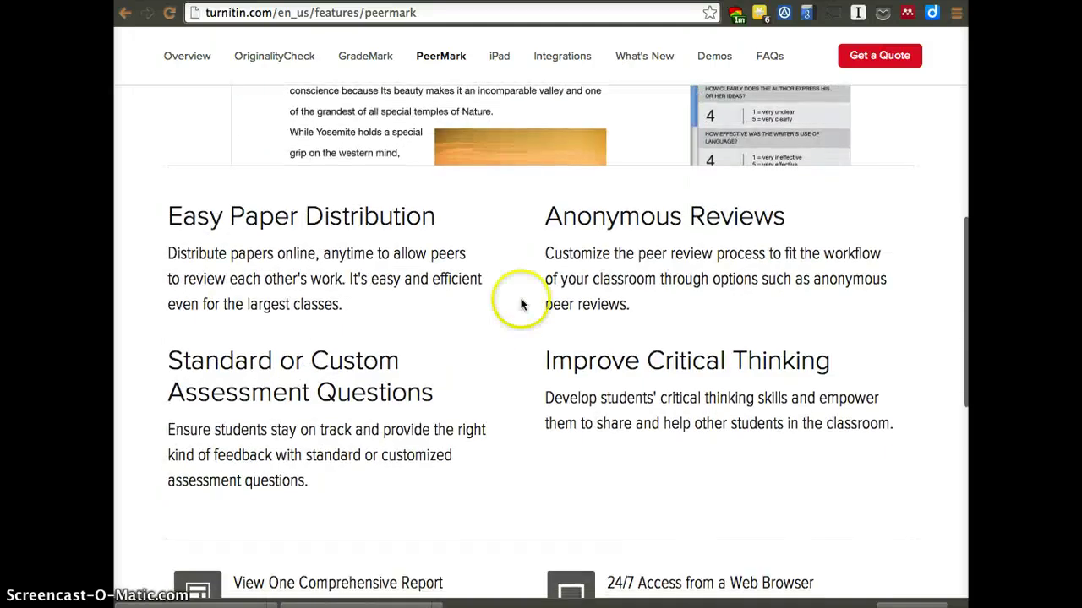
scroll(656, 254, up, 7)
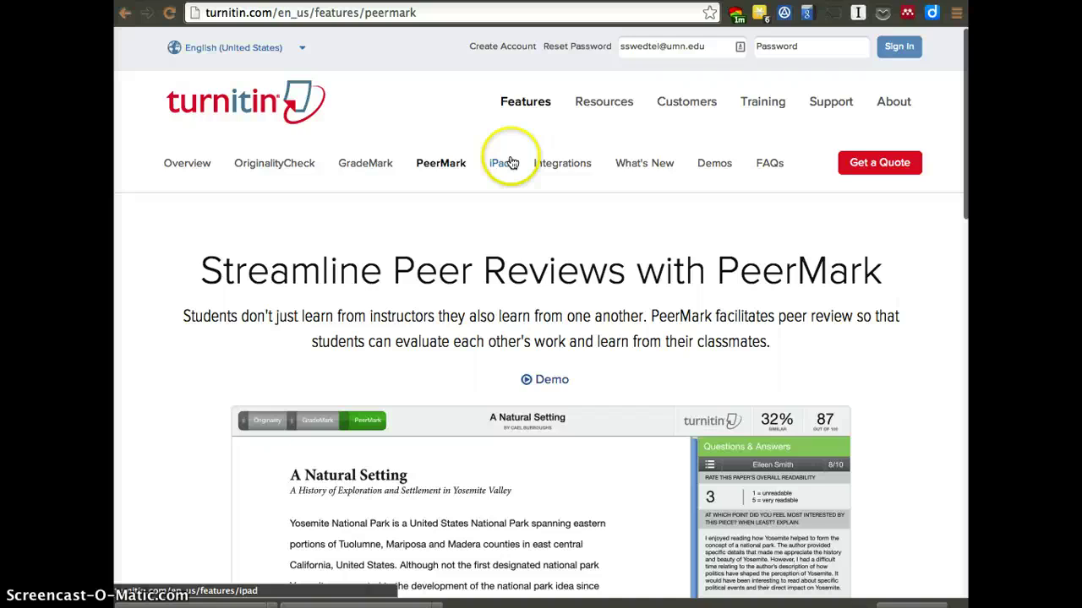
- Open the Turnitin for iPad feature page and look over its sample graded paper and feedback section
click(506, 163)
scroll(507, 406, down, 2)
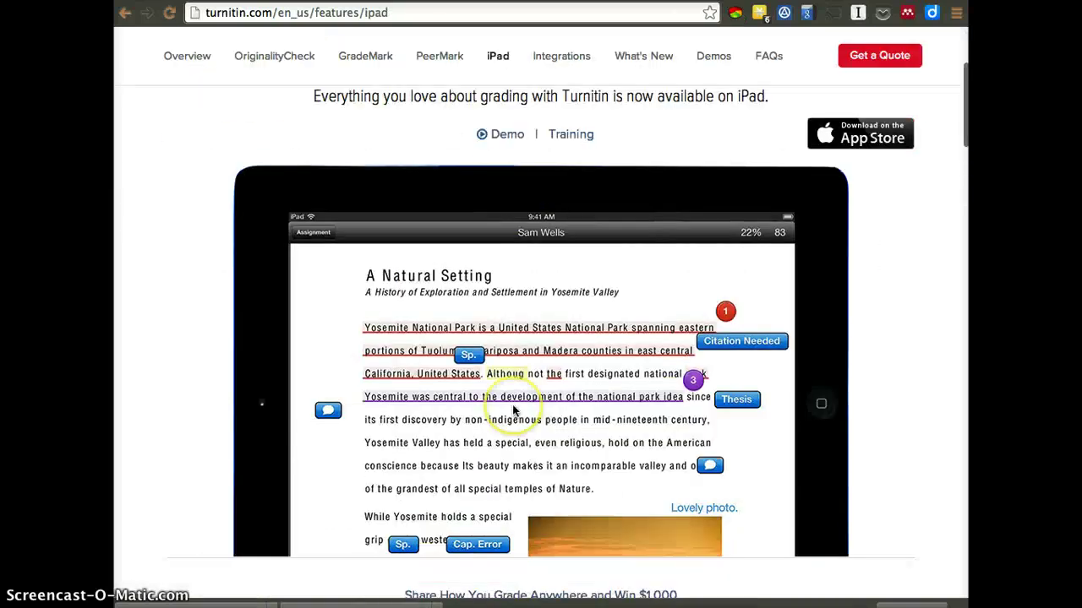
scroll(511, 406, down, 1)
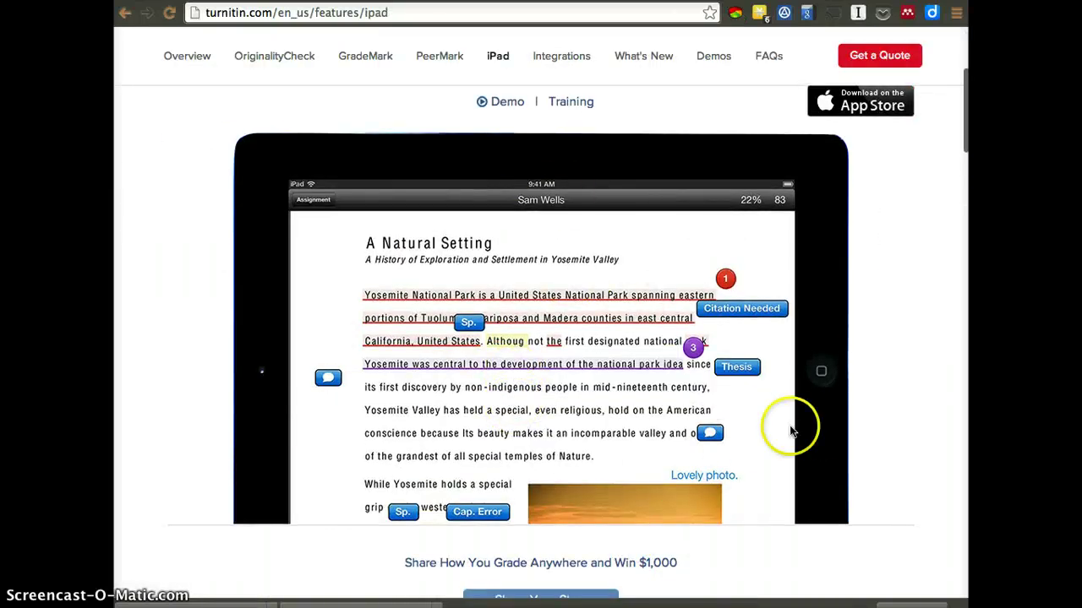
scroll(718, 443, down, 2)
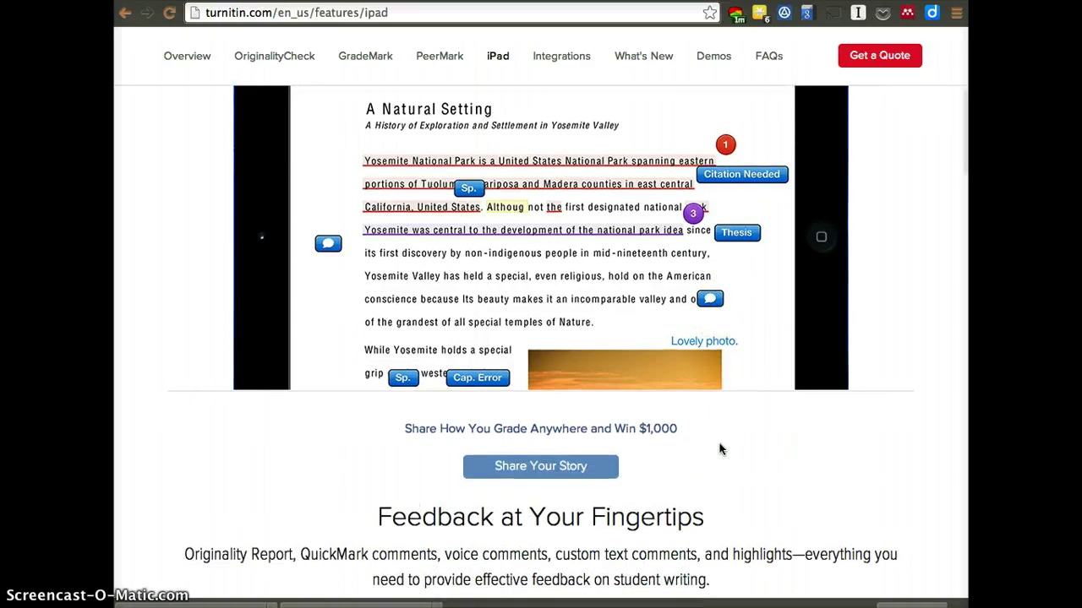
scroll(719, 449, up, 4)
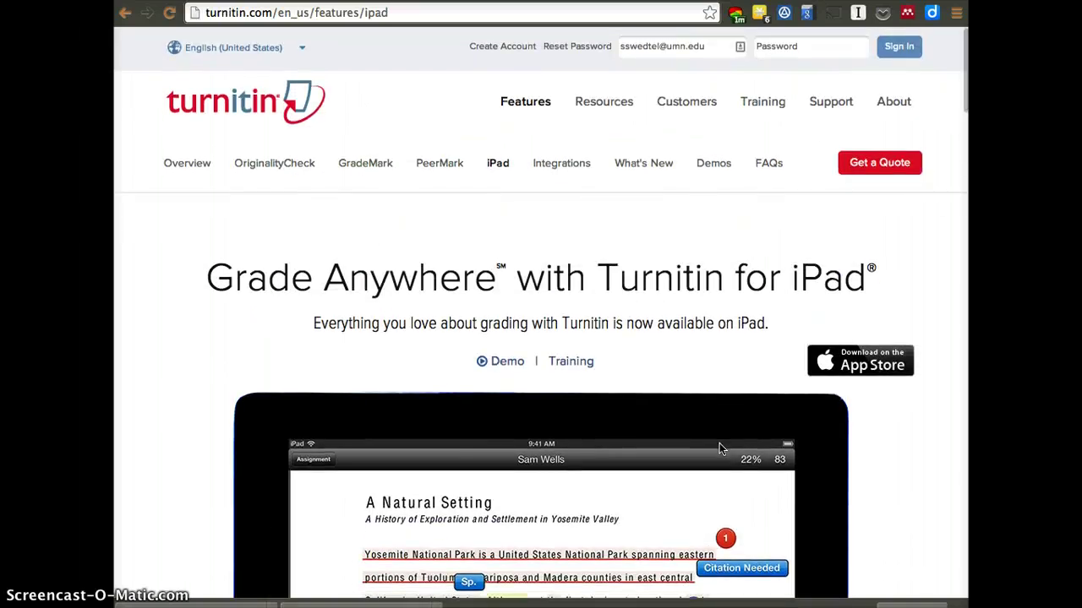